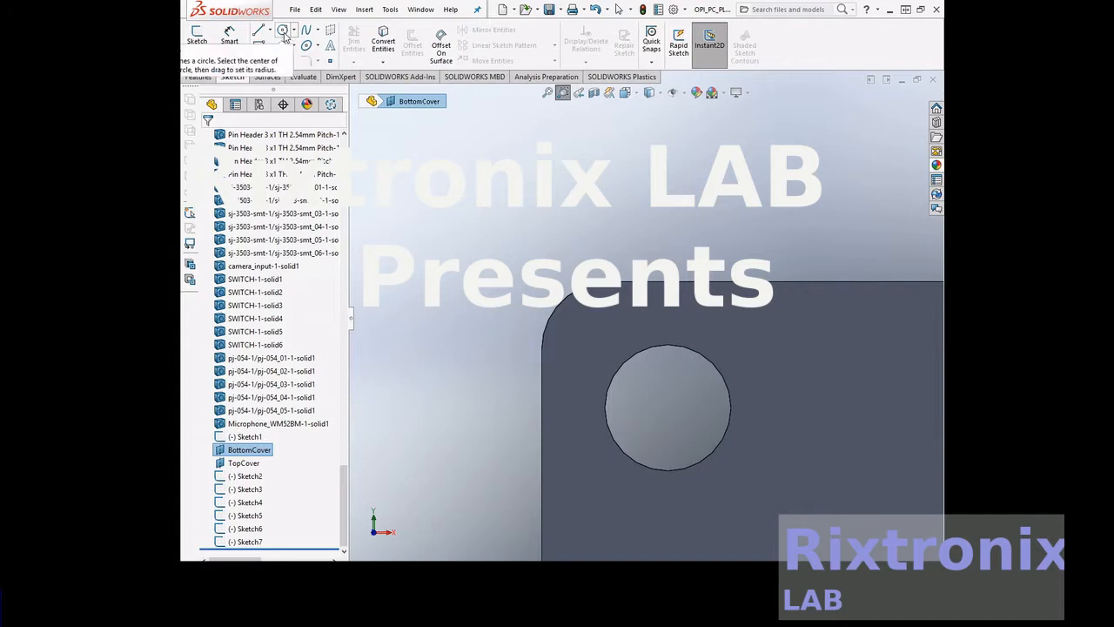
- Sketch a circle with a radius of about 3.1 around the board's upper-left mounting hole on the BottomCover plane
click(666, 408)
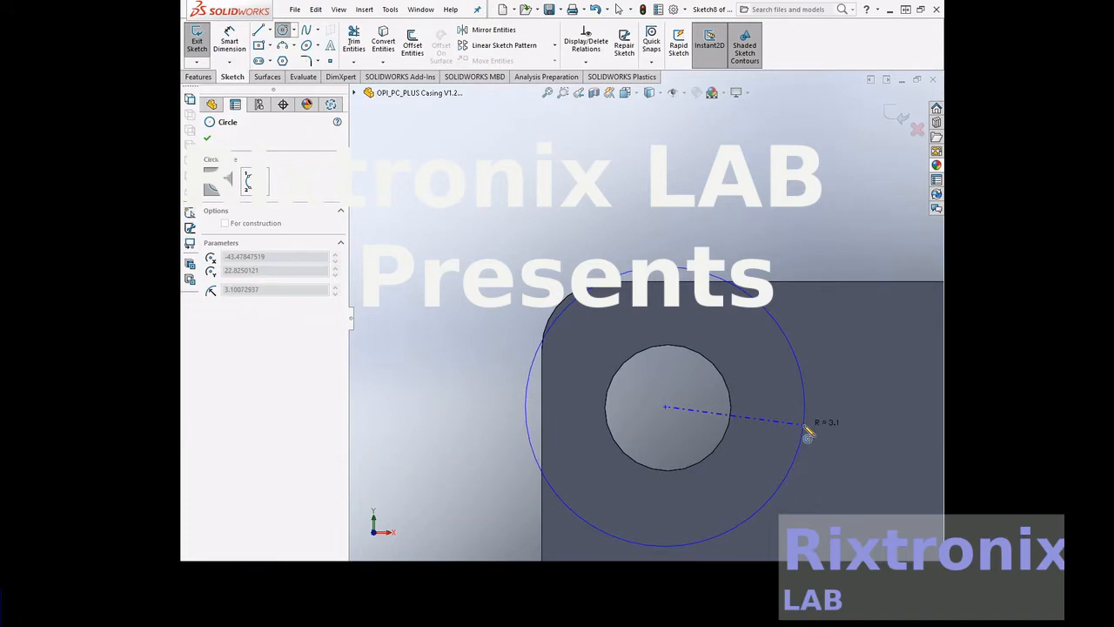
click(805, 426)
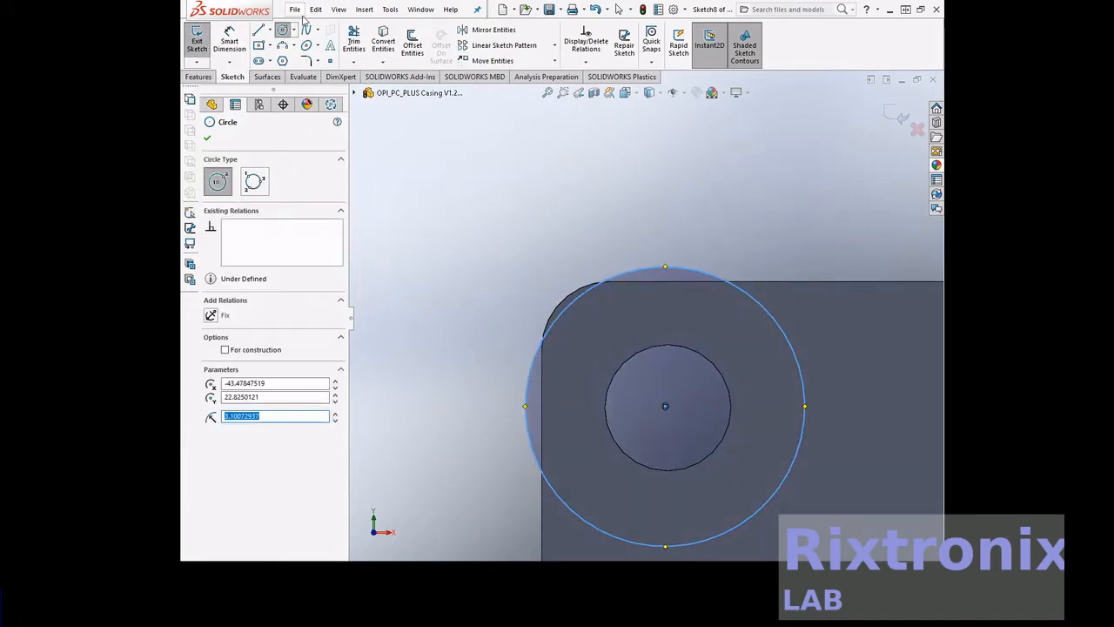
click(209, 138)
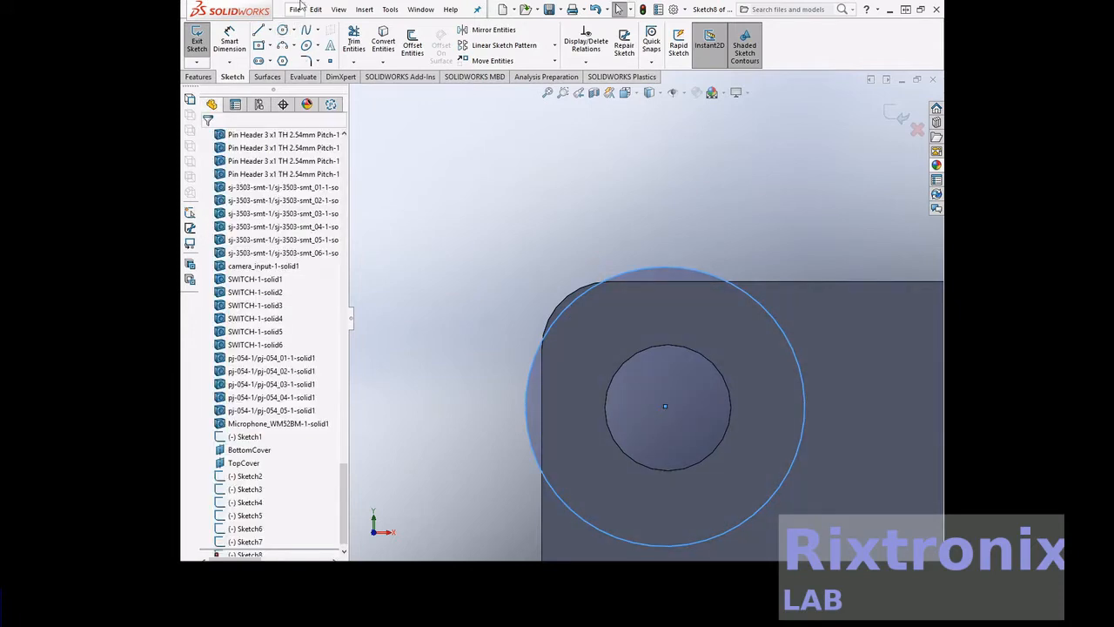
- Copy the circle and paste it centred on the board's upper-right mounting hole
click(316, 9)
click(348, 106)
click(549, 94)
click(563, 93)
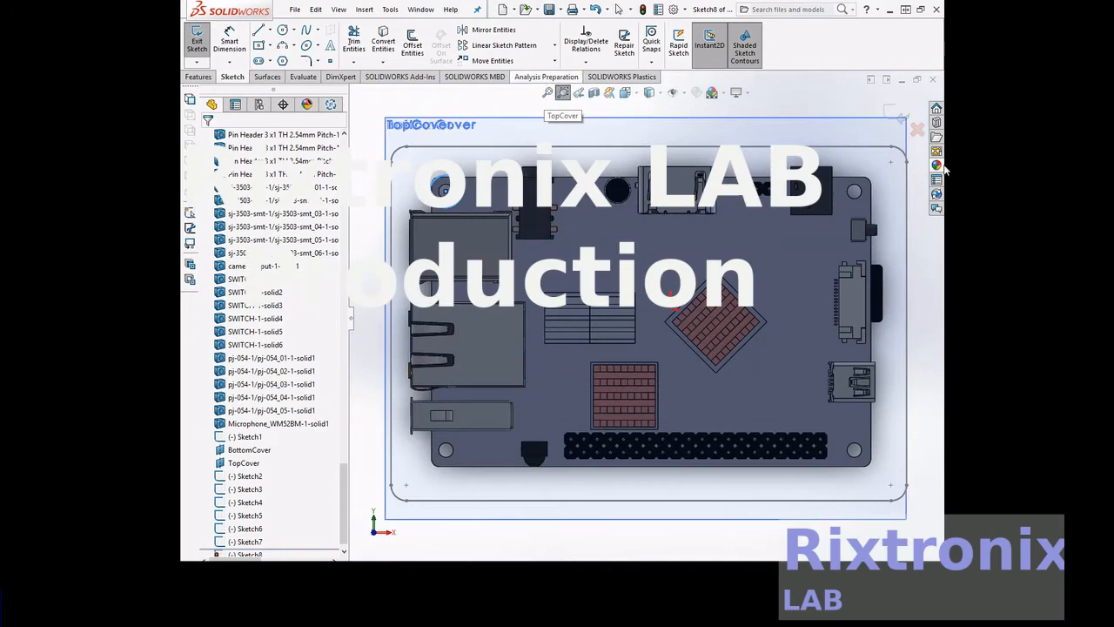
drag(827, 151, 880, 234)
key(Escape)
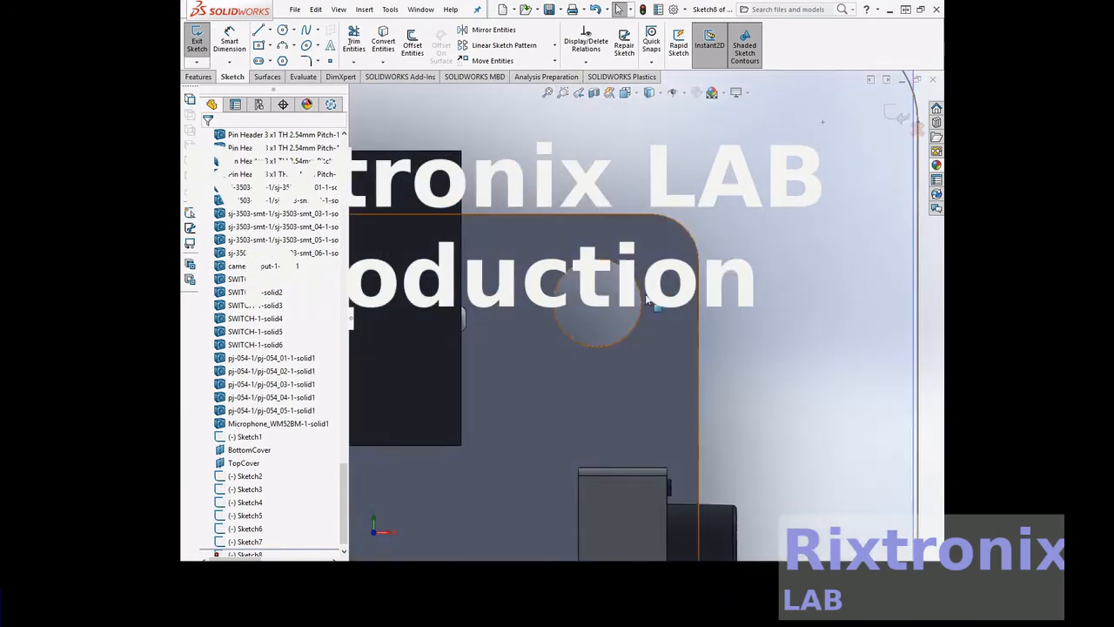
click(598, 306)
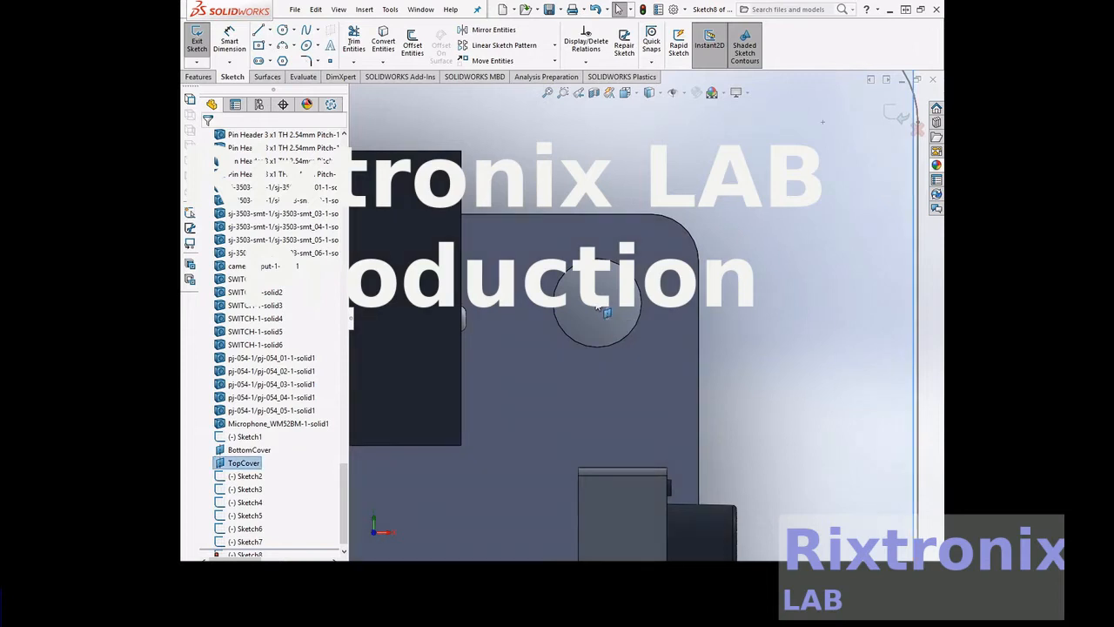
click(597, 305)
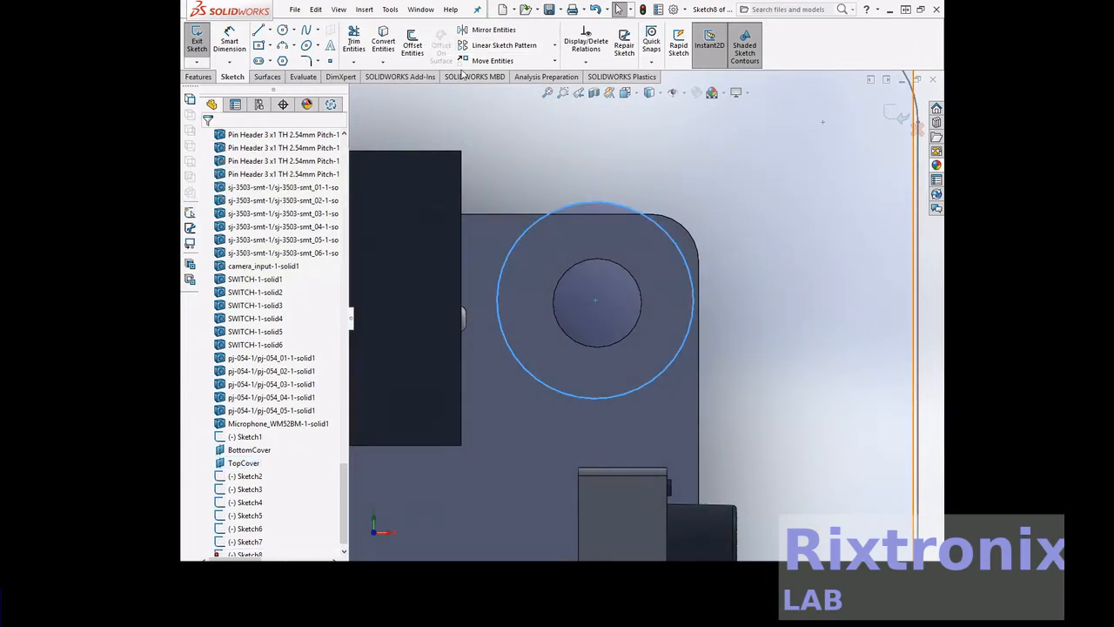
- Paste another copy of the large circle onto the board's lower-left mounting hole
click(548, 93)
click(562, 94)
drag(414, 420, 512, 502)
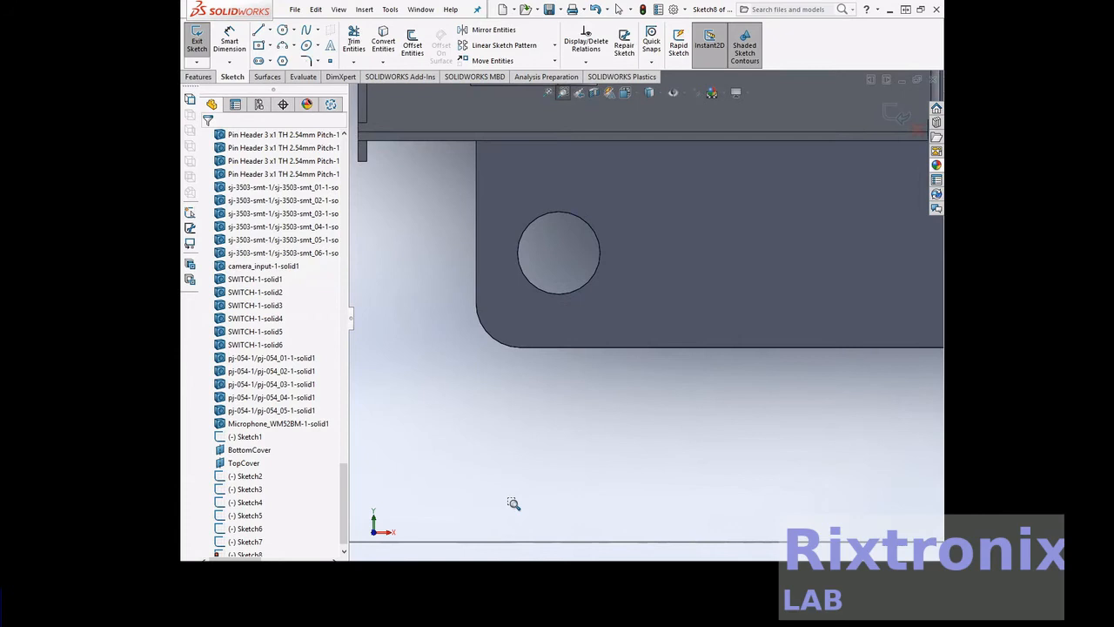
key(Escape)
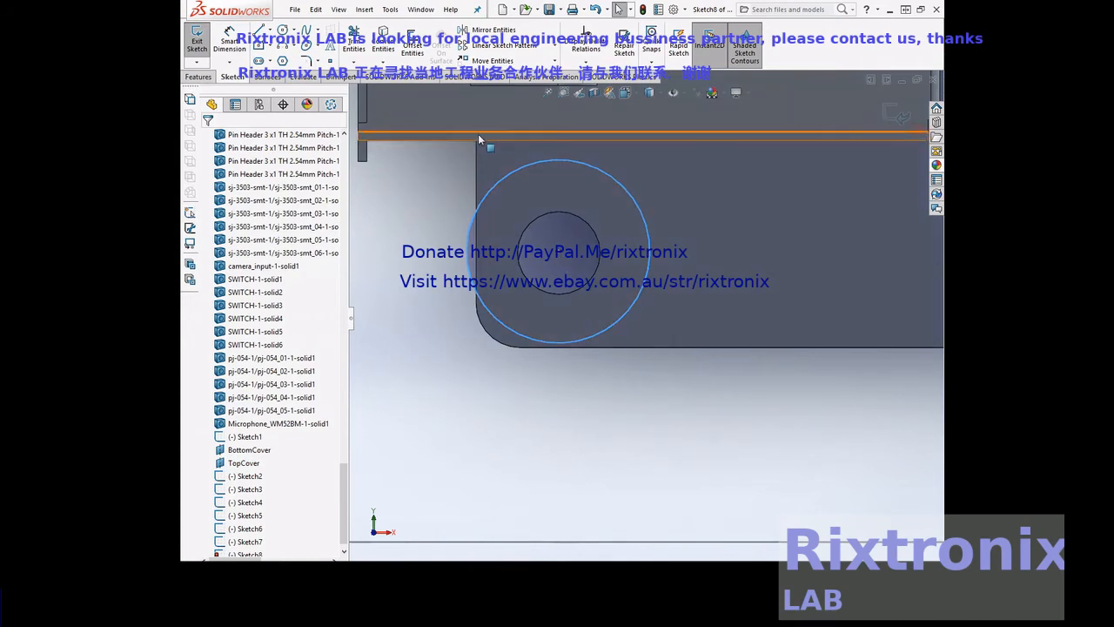
- Paste a copy of the large circle centred on the board's lower-right mounting hole
click(545, 93)
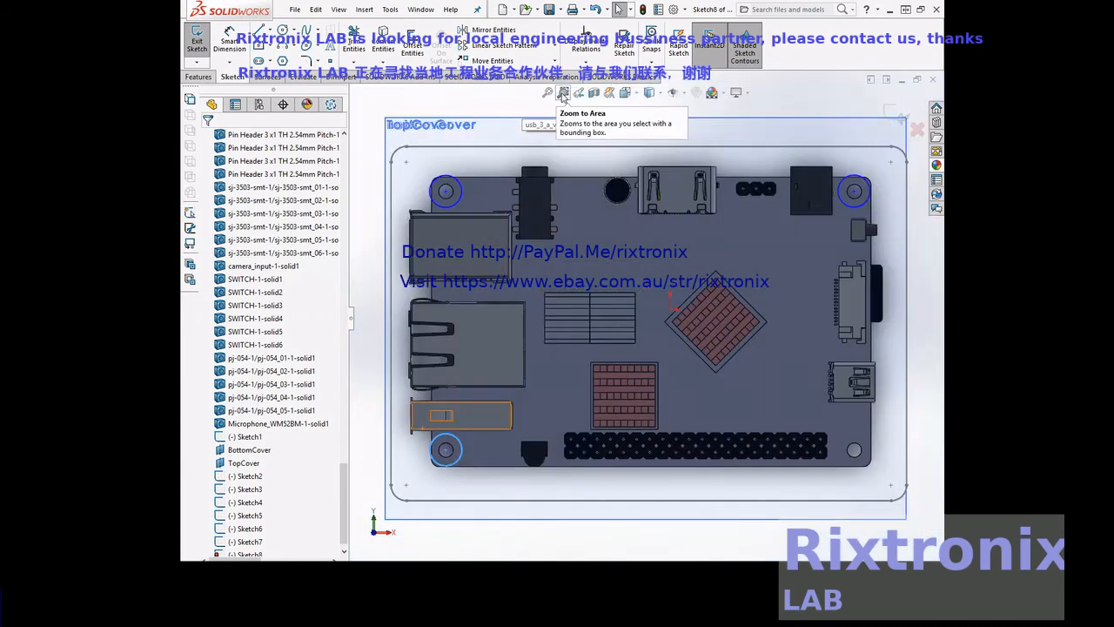
drag(889, 426, 806, 496)
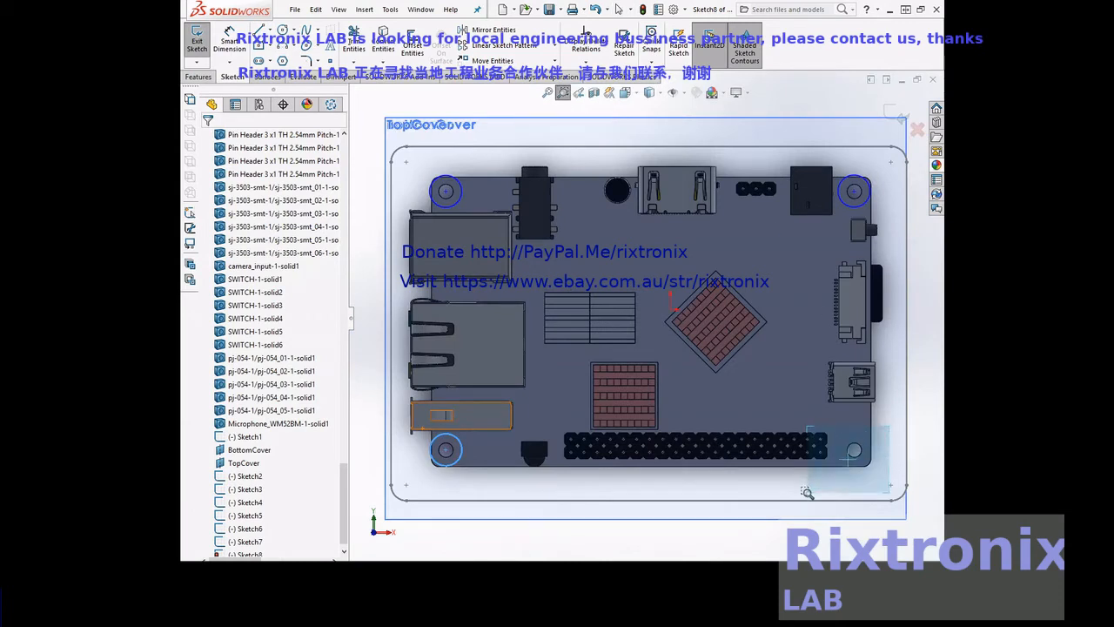
key(Escape)
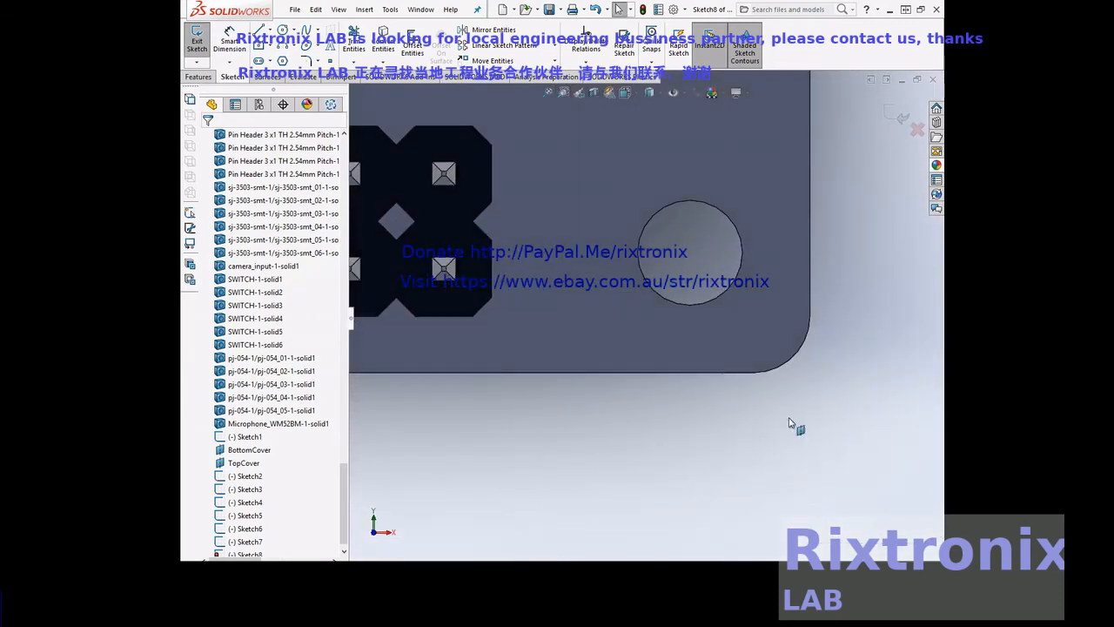
click(692, 251)
key(ctrl+v)
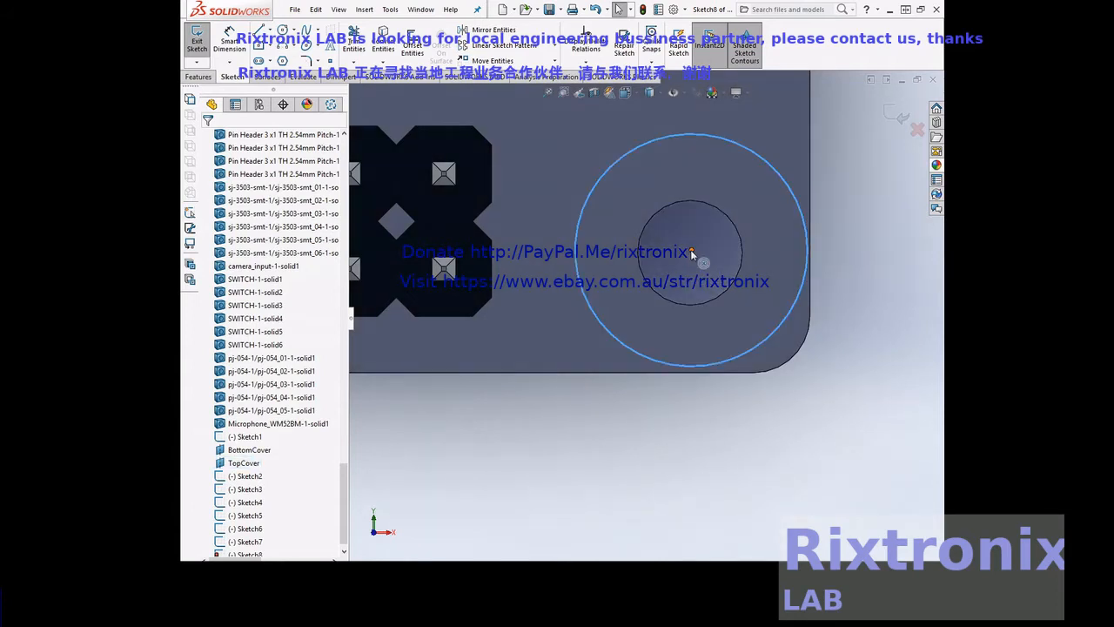
- Exit the sketch and save the part
click(196, 41)
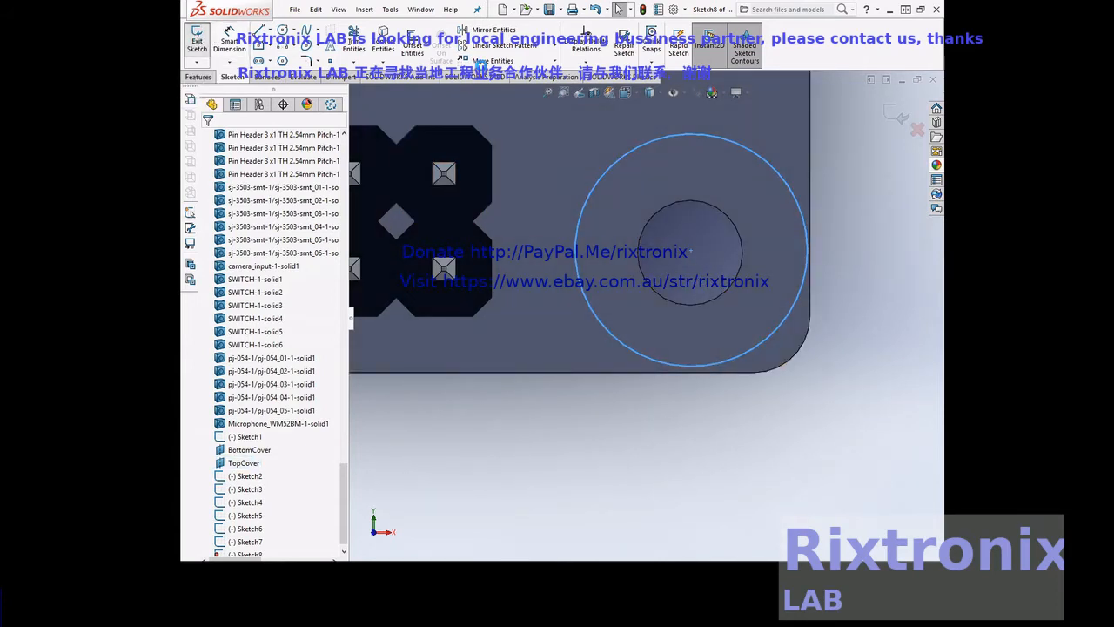
click(295, 10)
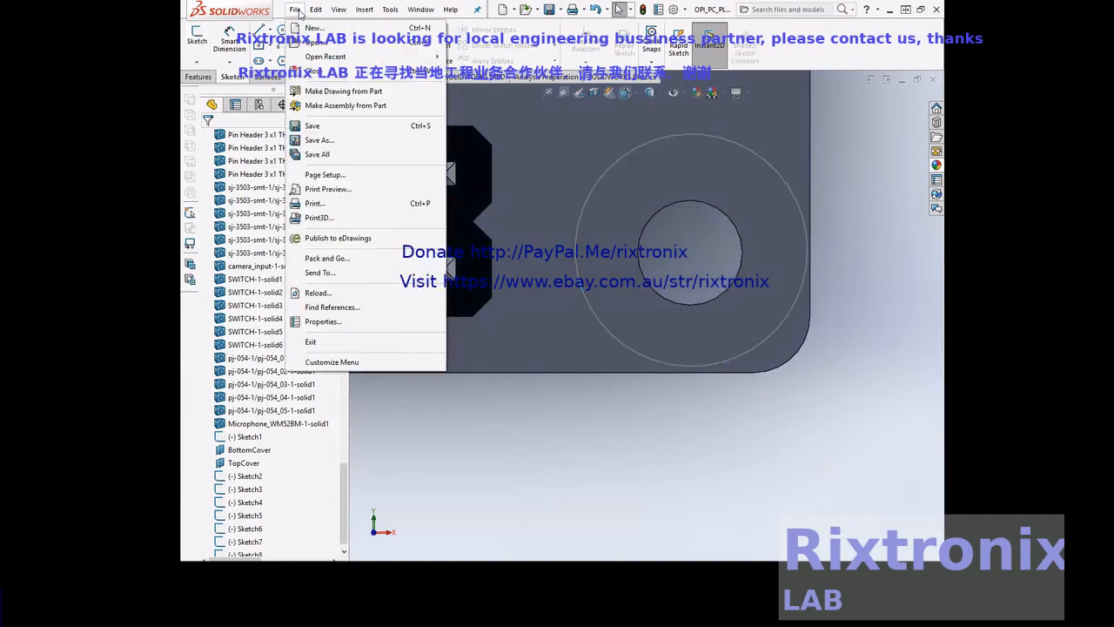
click(311, 126)
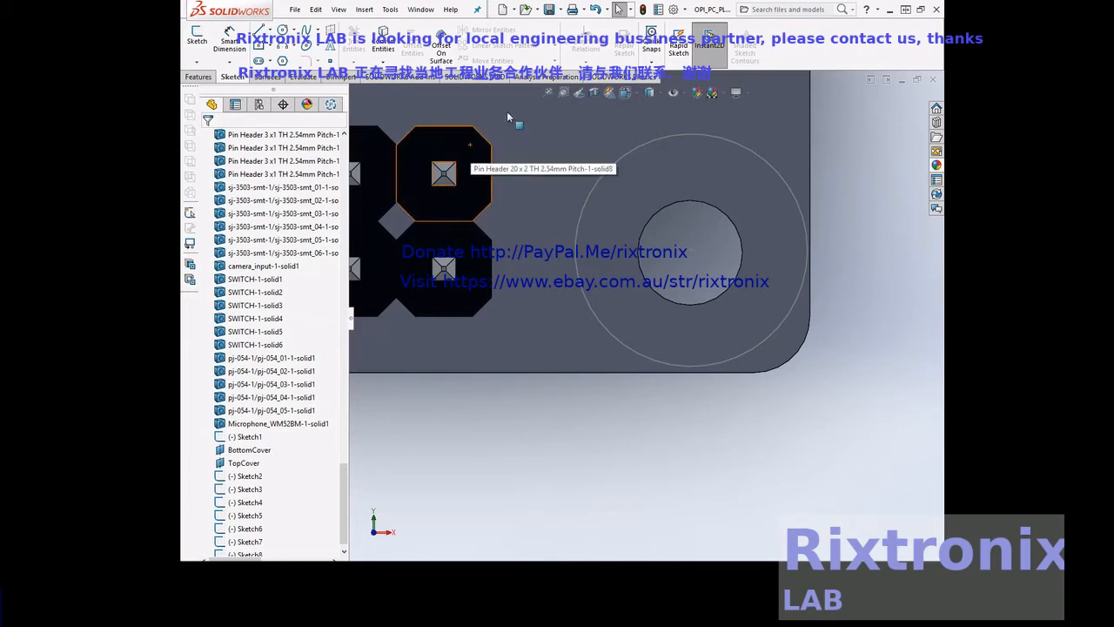
scroll(545, 96, up, 3)
click(546, 94)
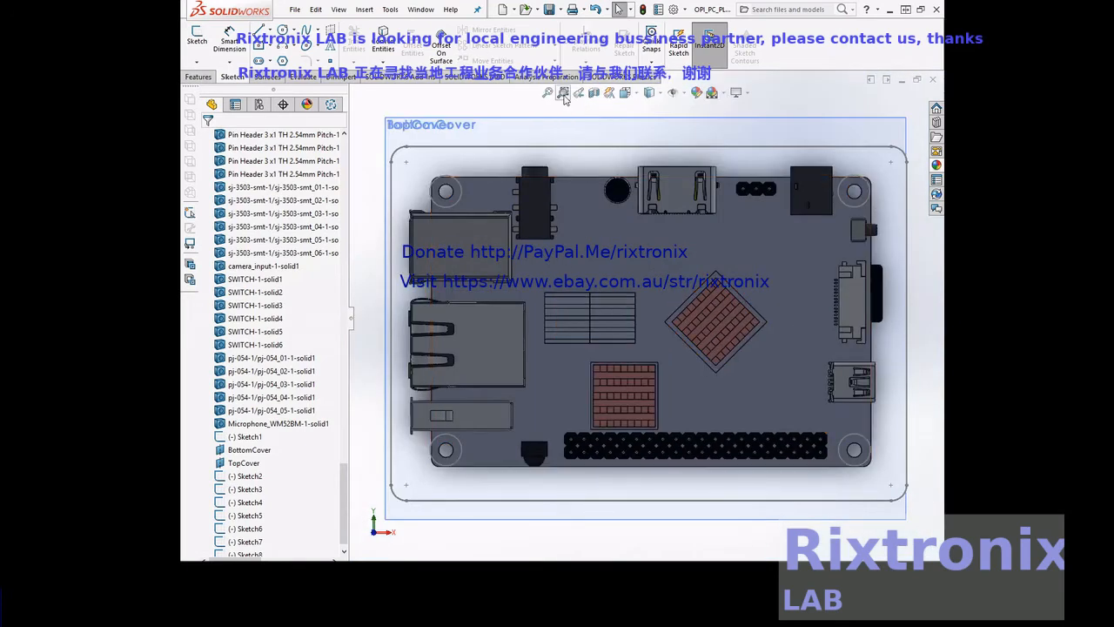
click(563, 92)
drag(413, 157, 501, 231)
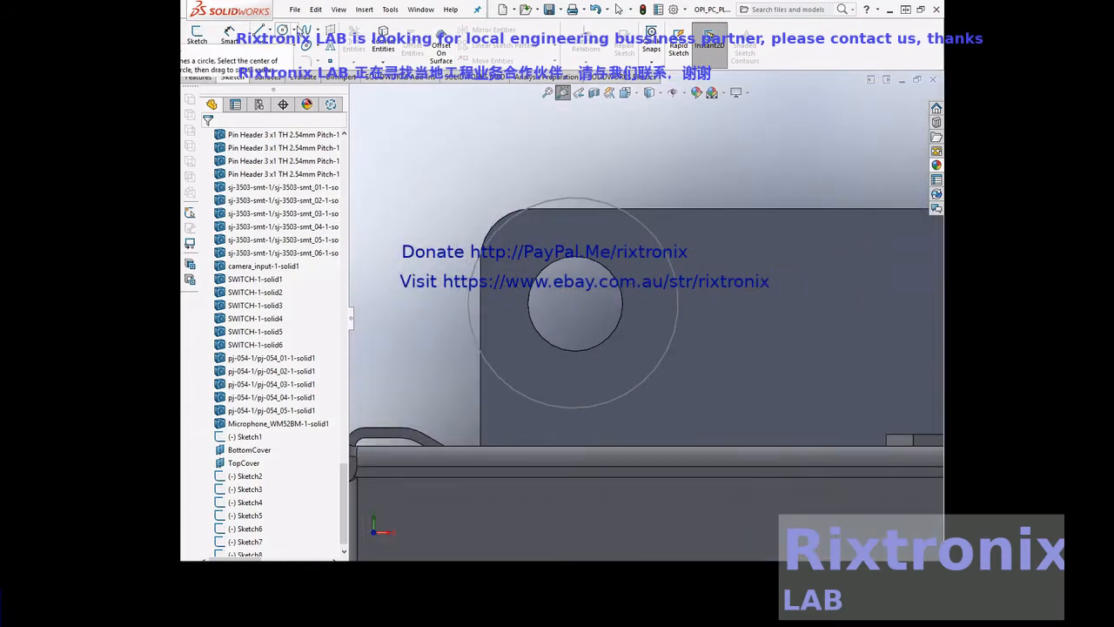
scroll(288, 324, up, 5)
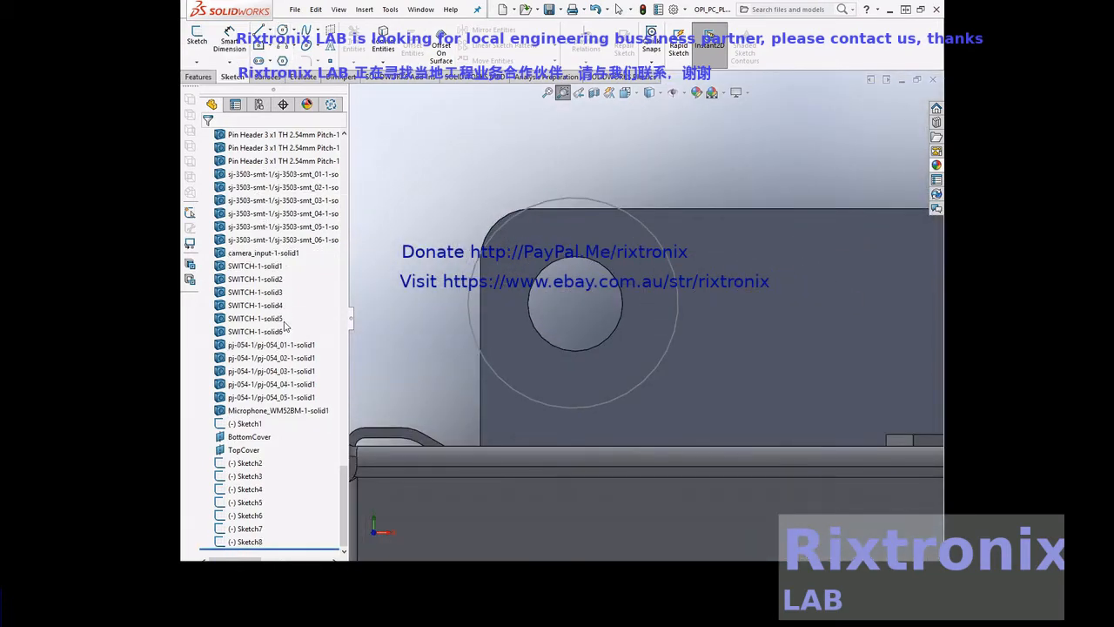
scroll(322, 67, up, 1)
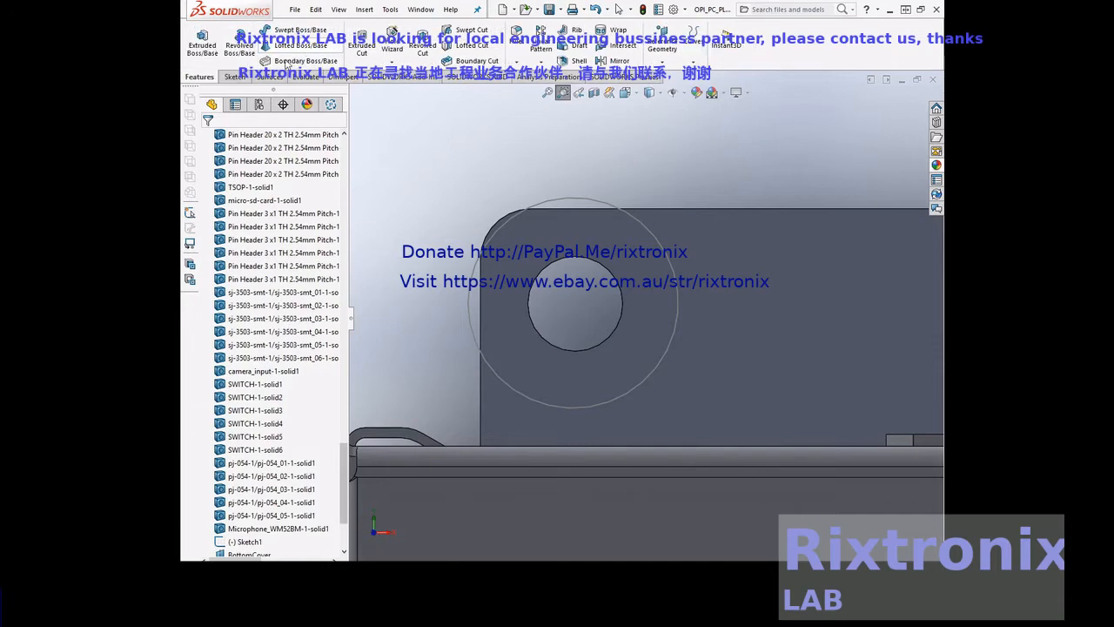
click(246, 78)
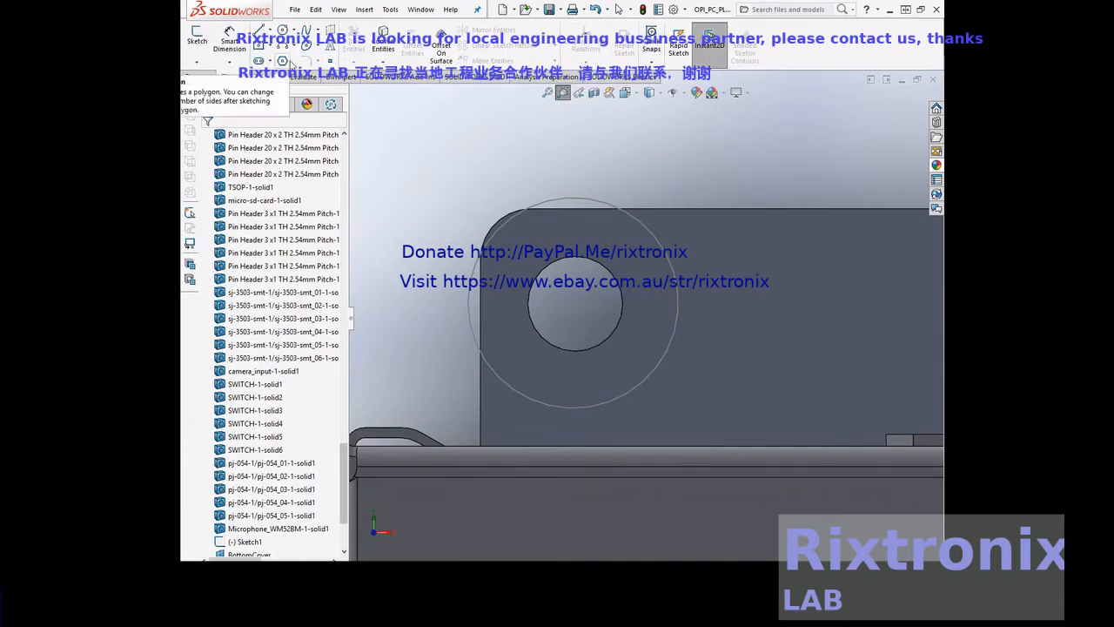
click(286, 42)
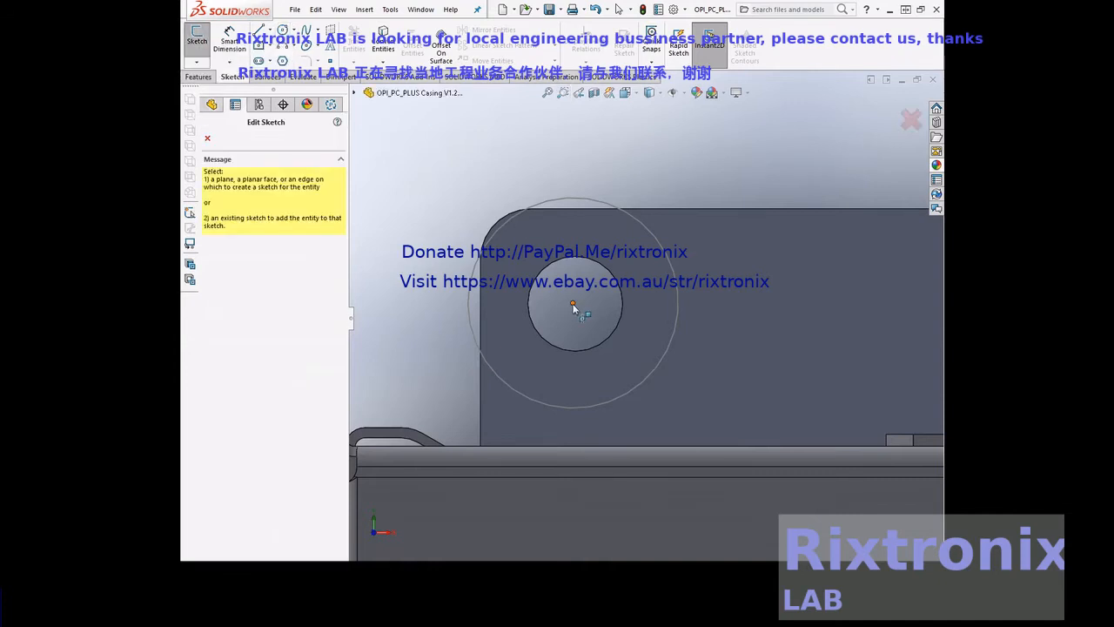
key(Escape)
- In a new sketch on the BottomCover plane, draw a circle with a radius of about 1.19 inside the board's upper-left mounting hole
scroll(335, 489, down, 3)
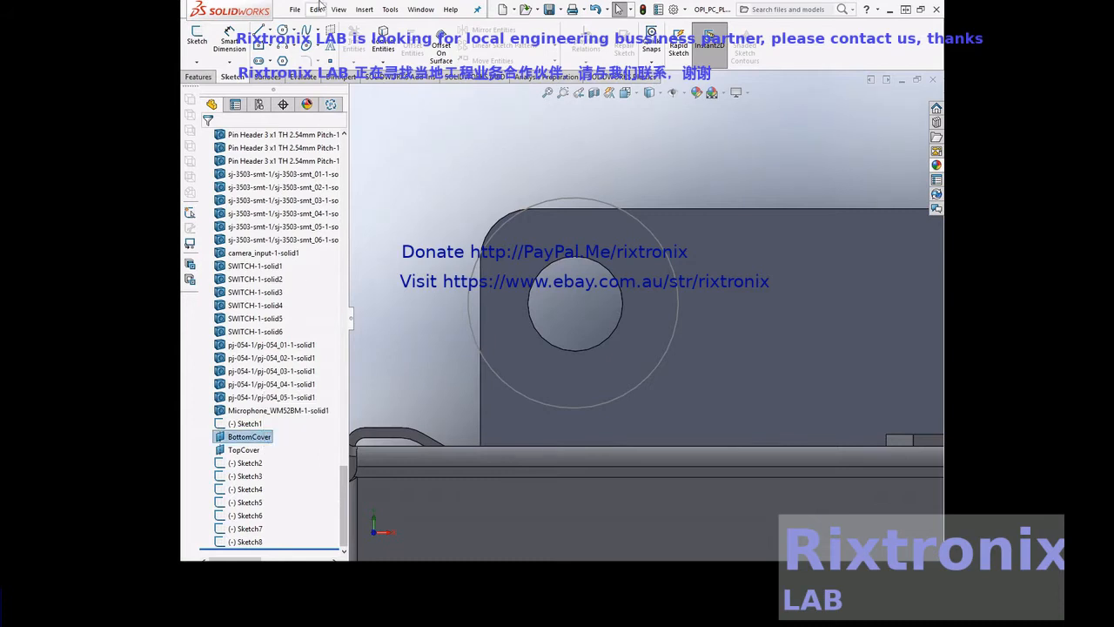
click(283, 30)
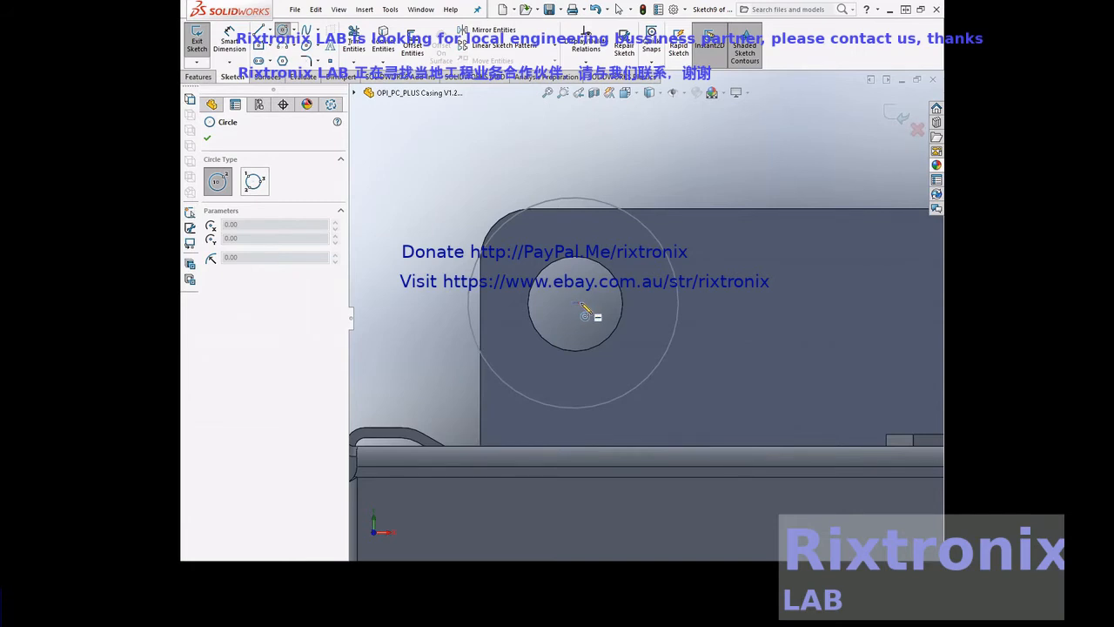
click(580, 303)
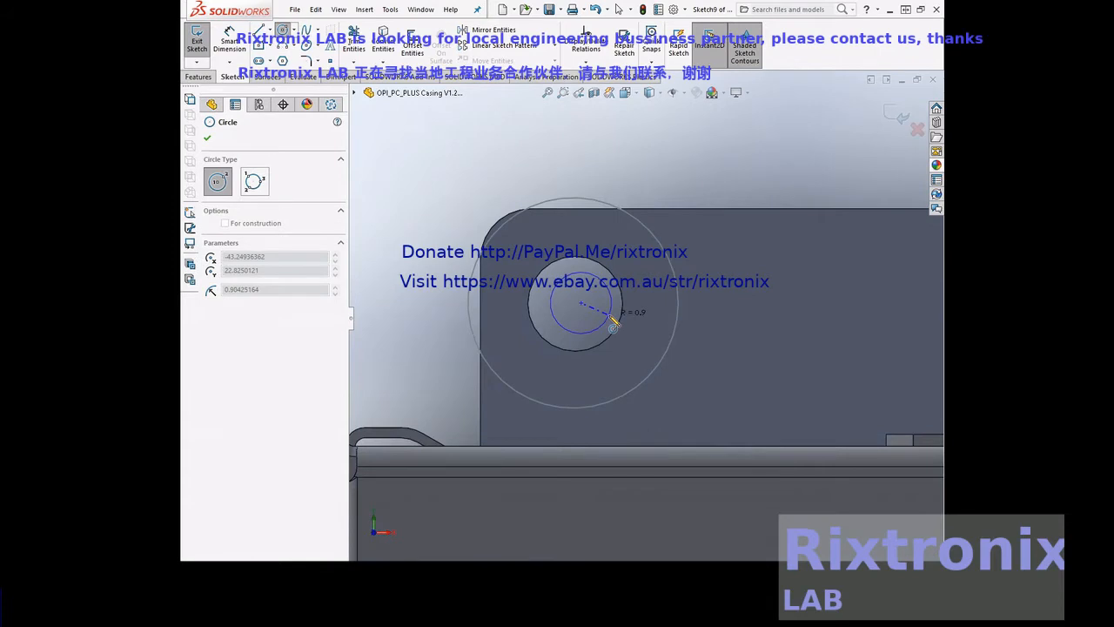
key(Escape)
click(283, 30)
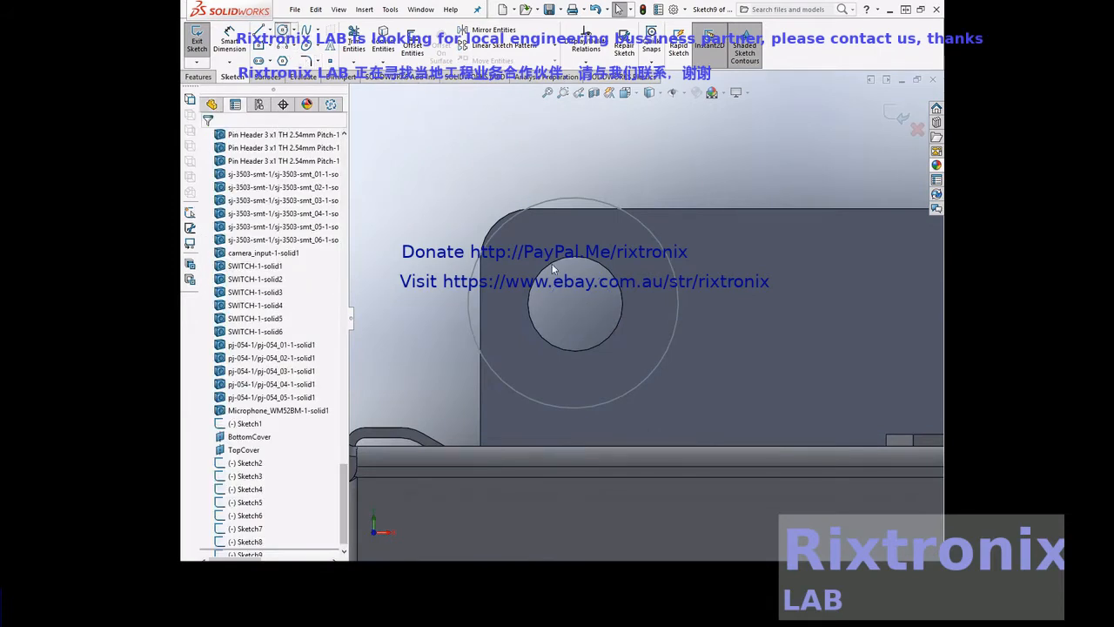
click(579, 304)
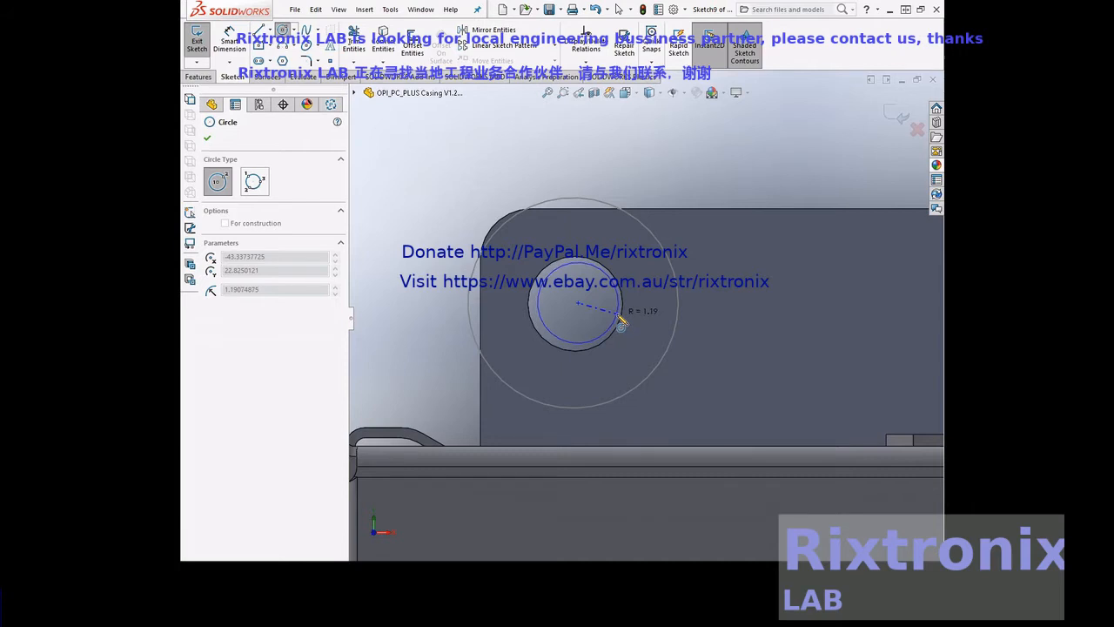
click(622, 321)
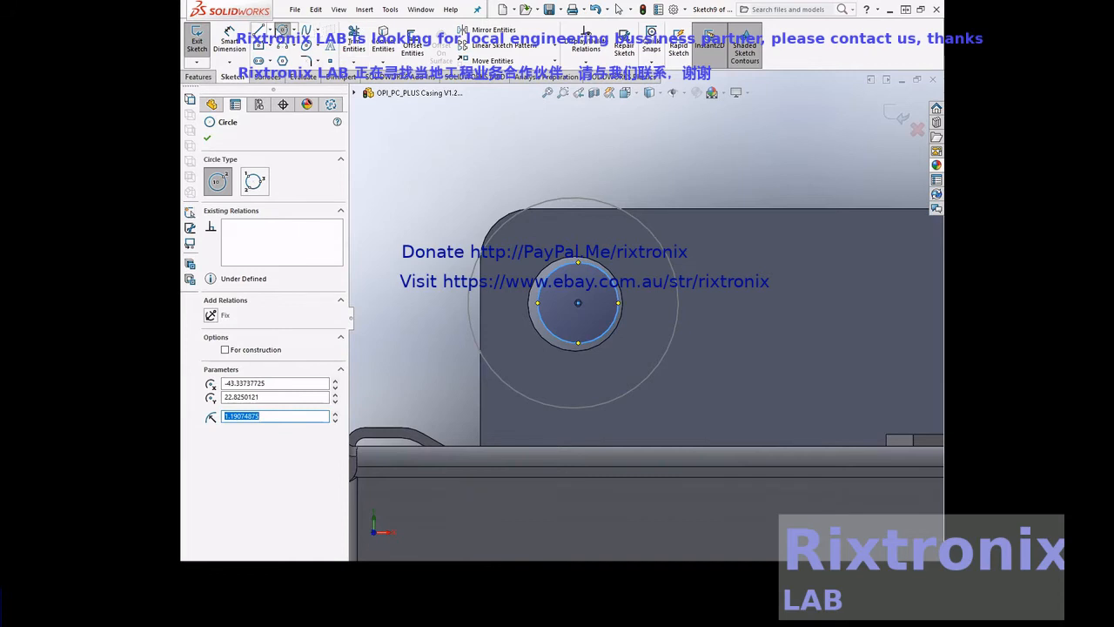
click(208, 140)
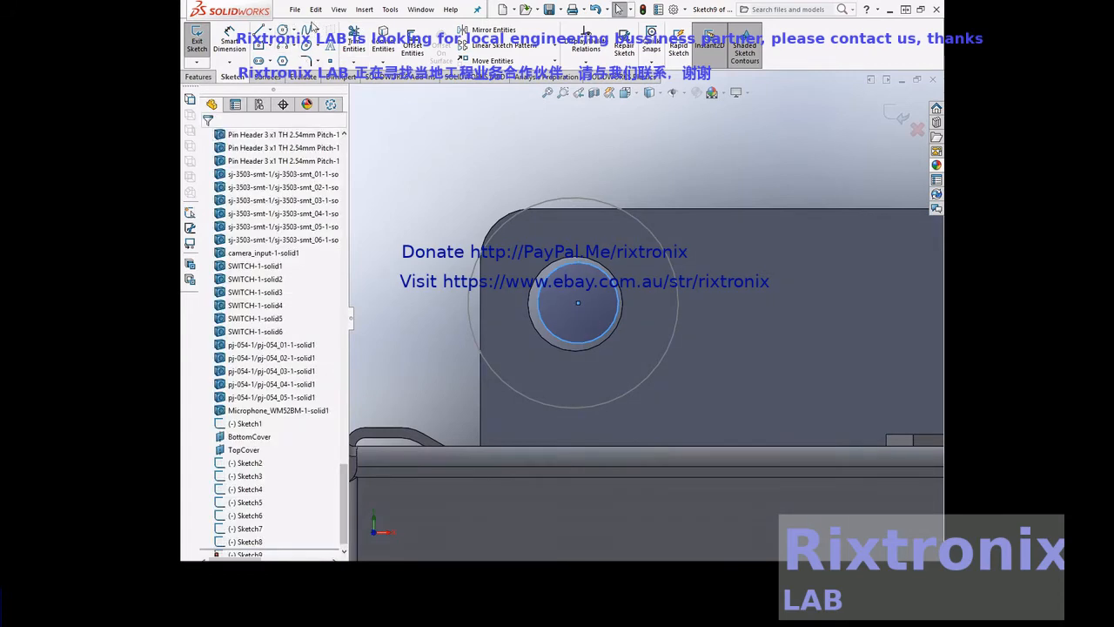
- Copy the small circle and paste it centred in the board's upper-right mounting hole
click(316, 10)
click(334, 105)
click(548, 94)
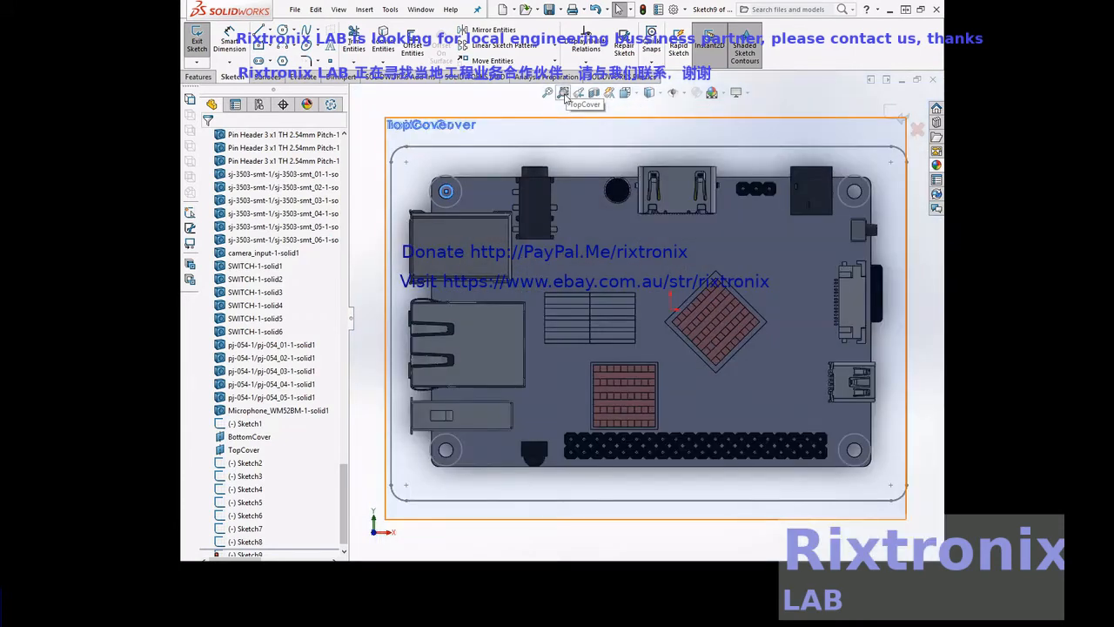
click(563, 92)
drag(833, 164, 892, 233)
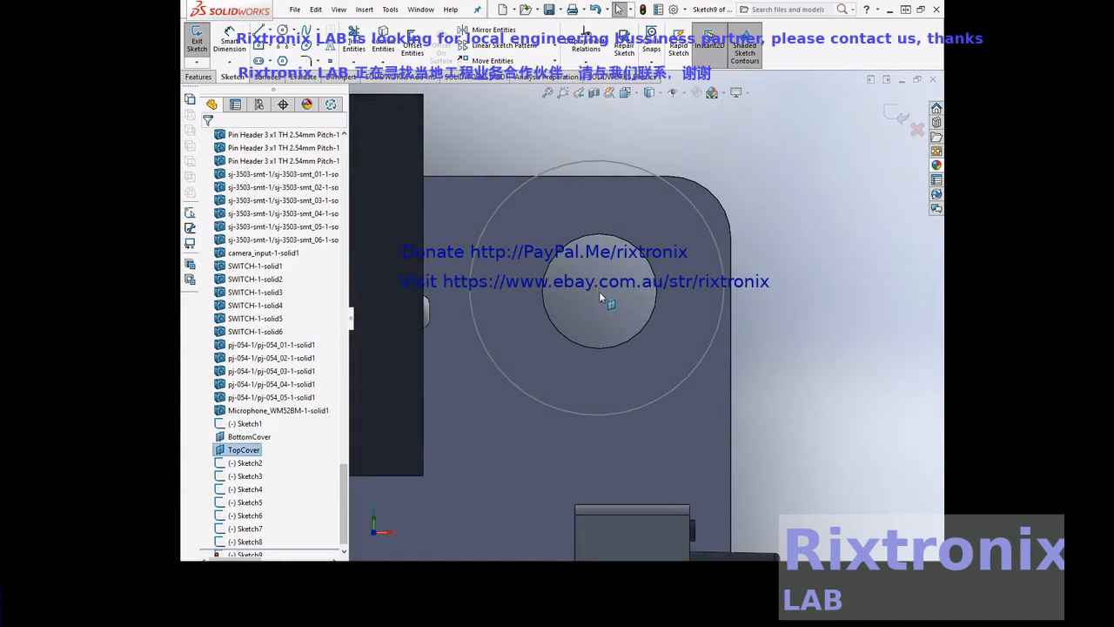
click(600, 293)
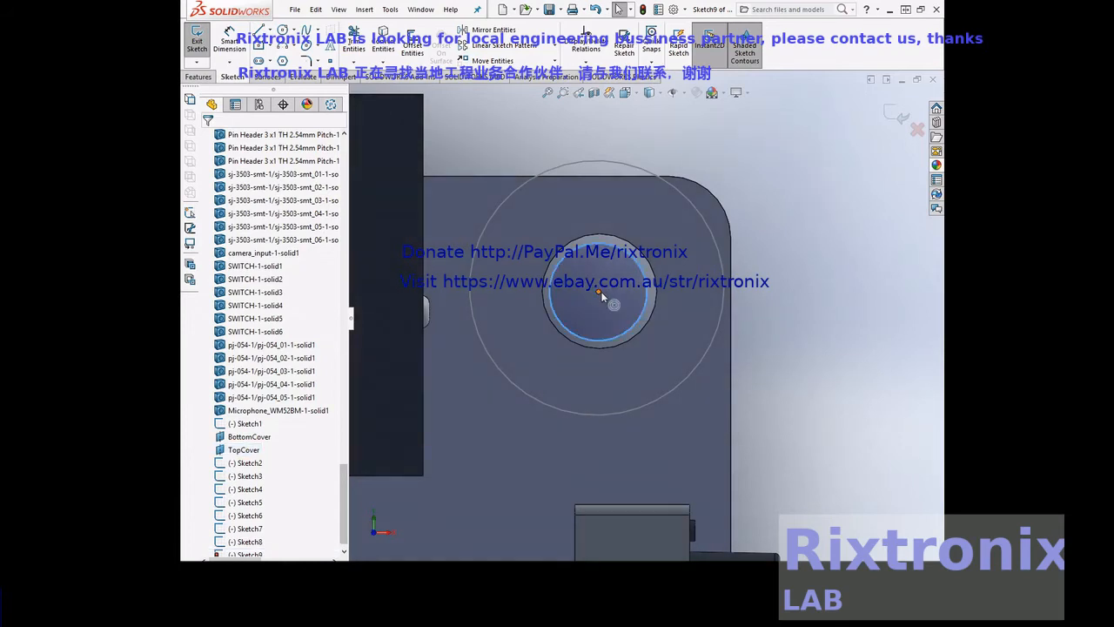
- Paste a copy of the small circle centred in the board's lower-right mounting hole
click(564, 94)
click(564, 94)
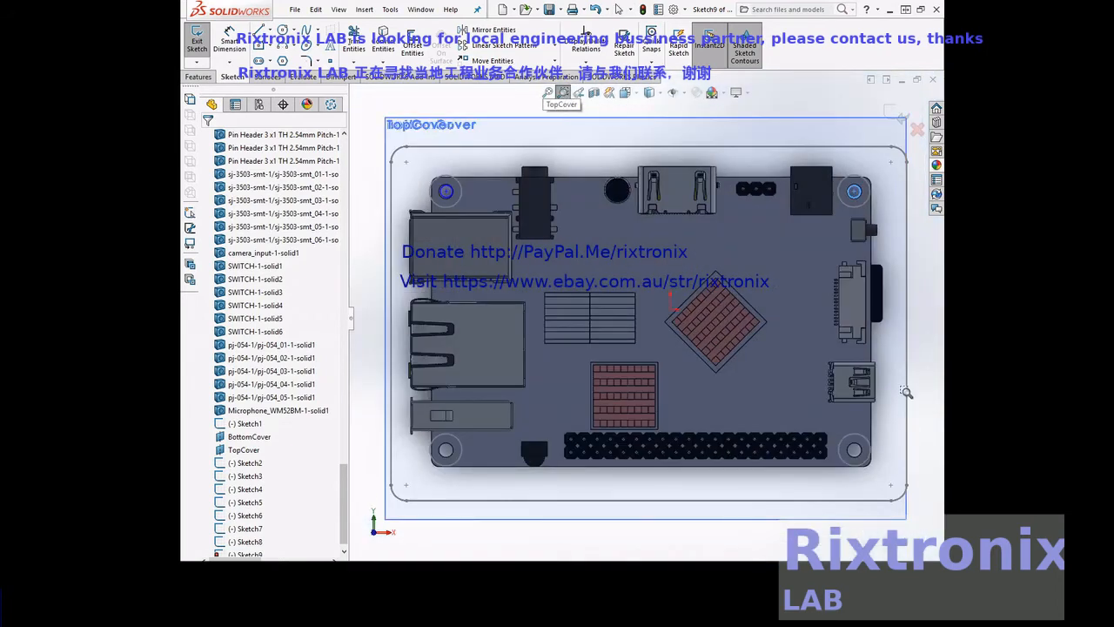
drag(884, 424, 813, 490)
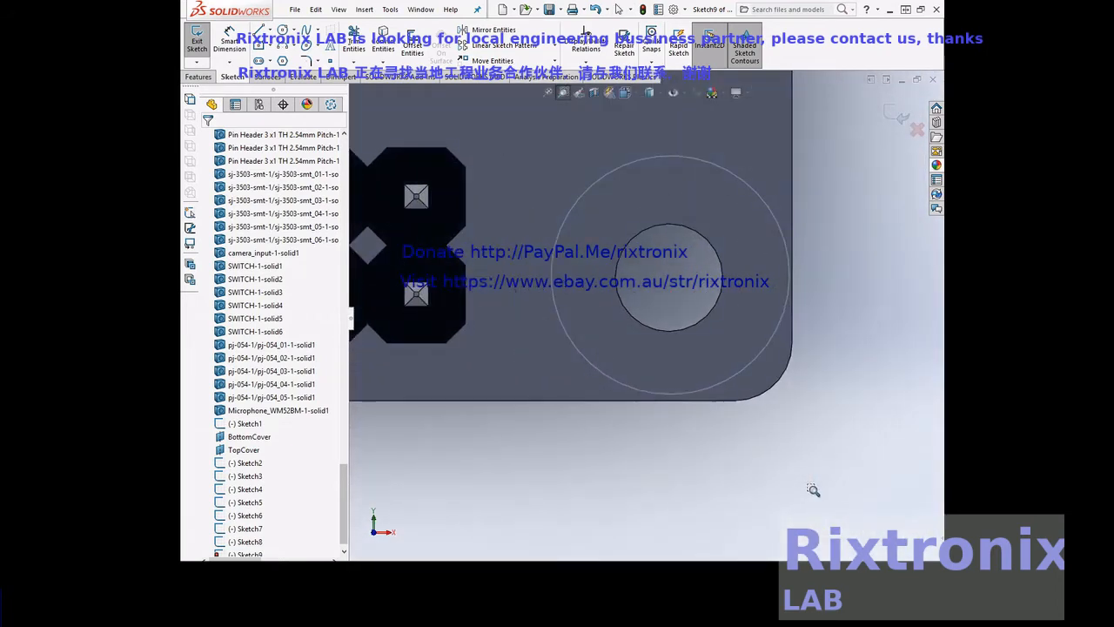
drag(585, 197, 810, 373)
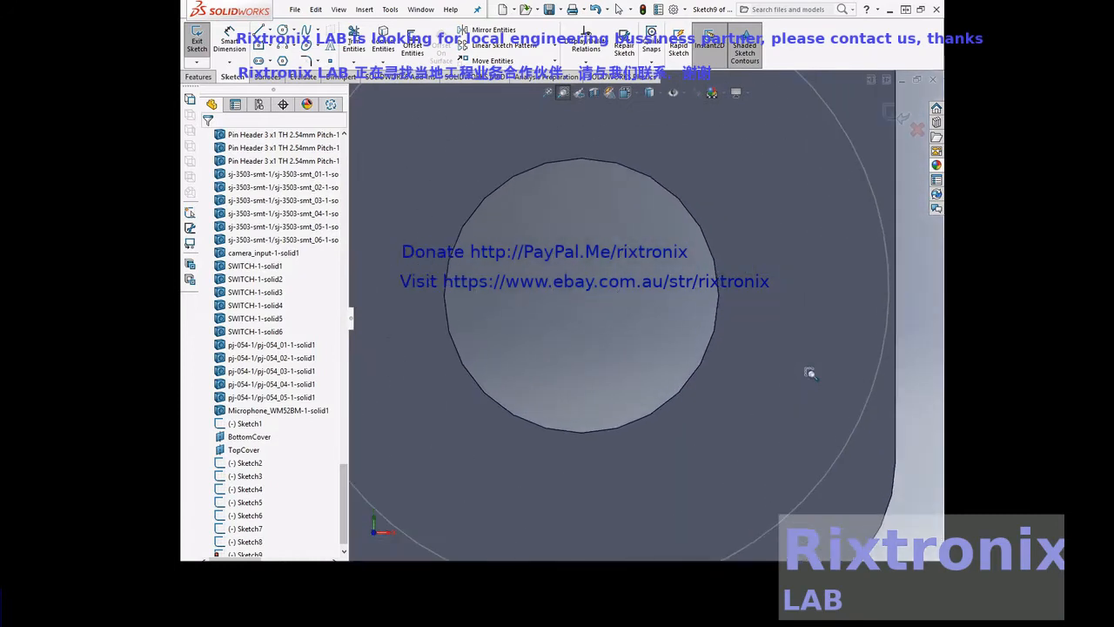
key(Escape)
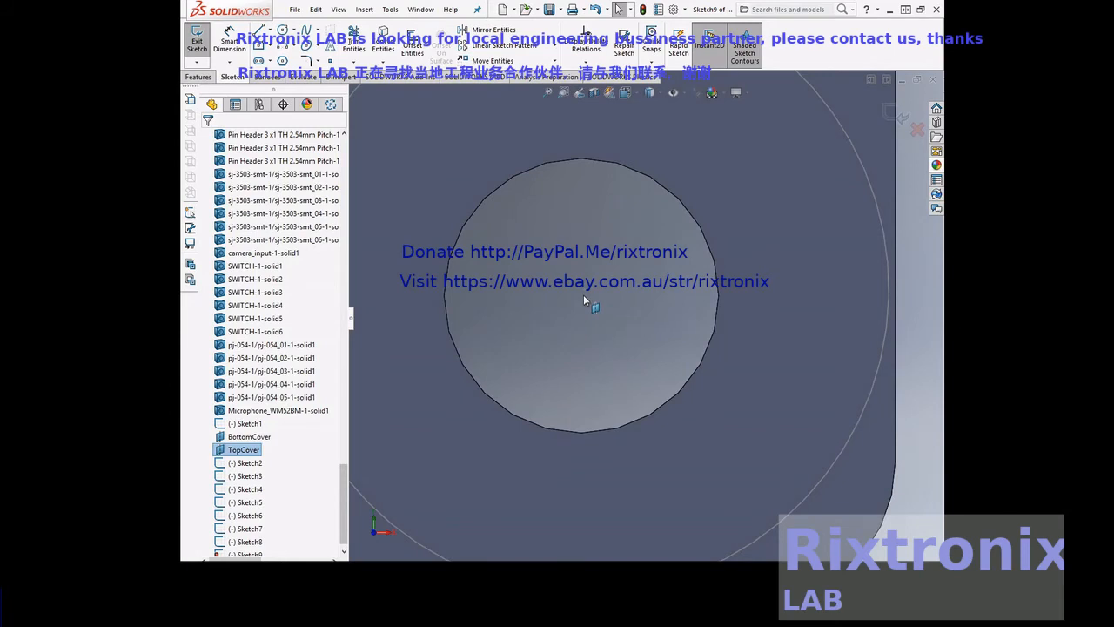
click(250, 437)
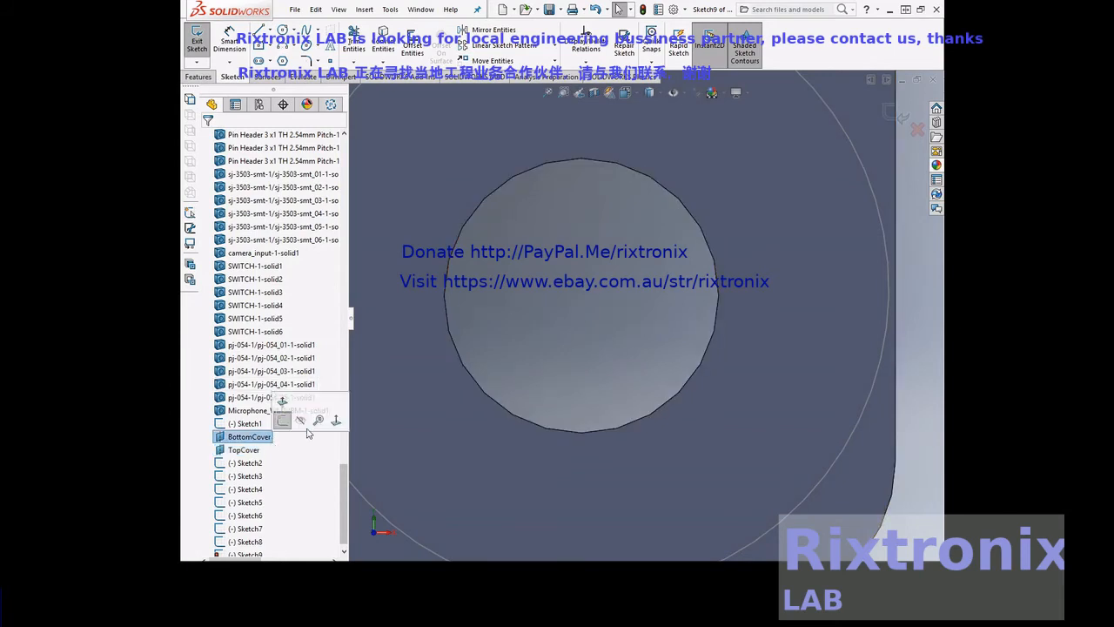
click(584, 302)
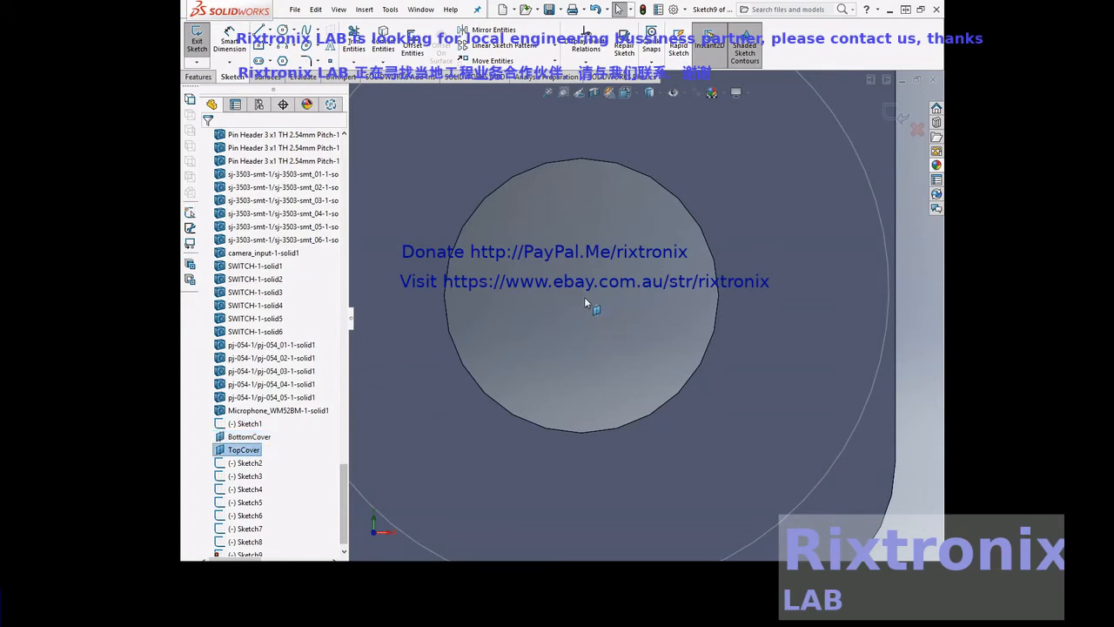
key(ctrl+v)
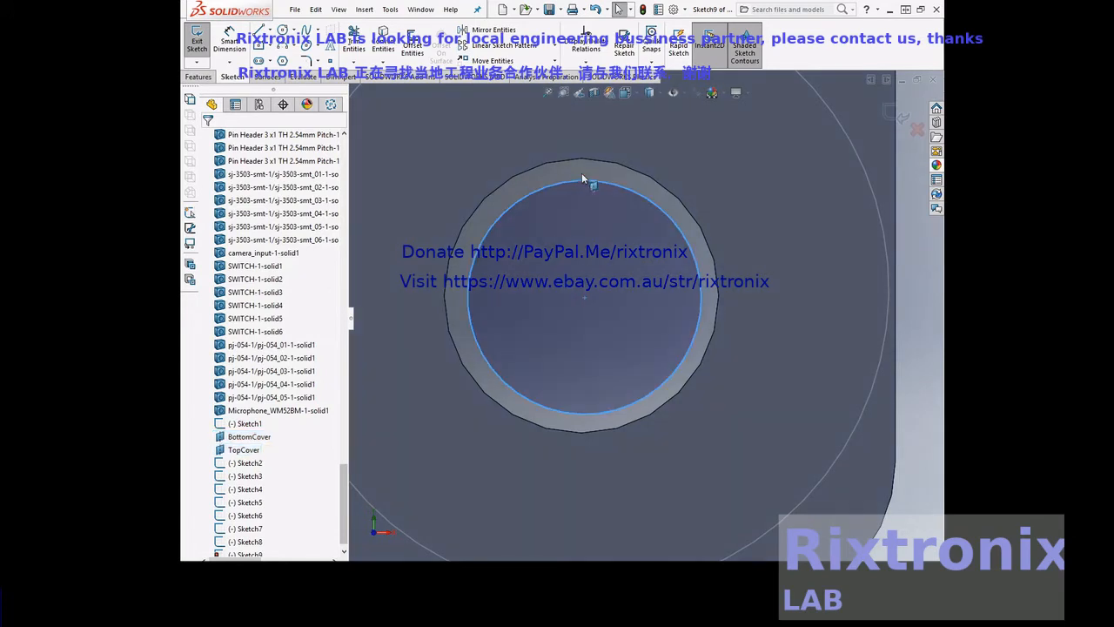
- Paste a copy of the small circle centred in the board's lower-left mounting hole and exit the sketch
click(549, 93)
drag(388, 420, 512, 506)
drag(514, 198, 776, 363)
drag(412, 162, 789, 435)
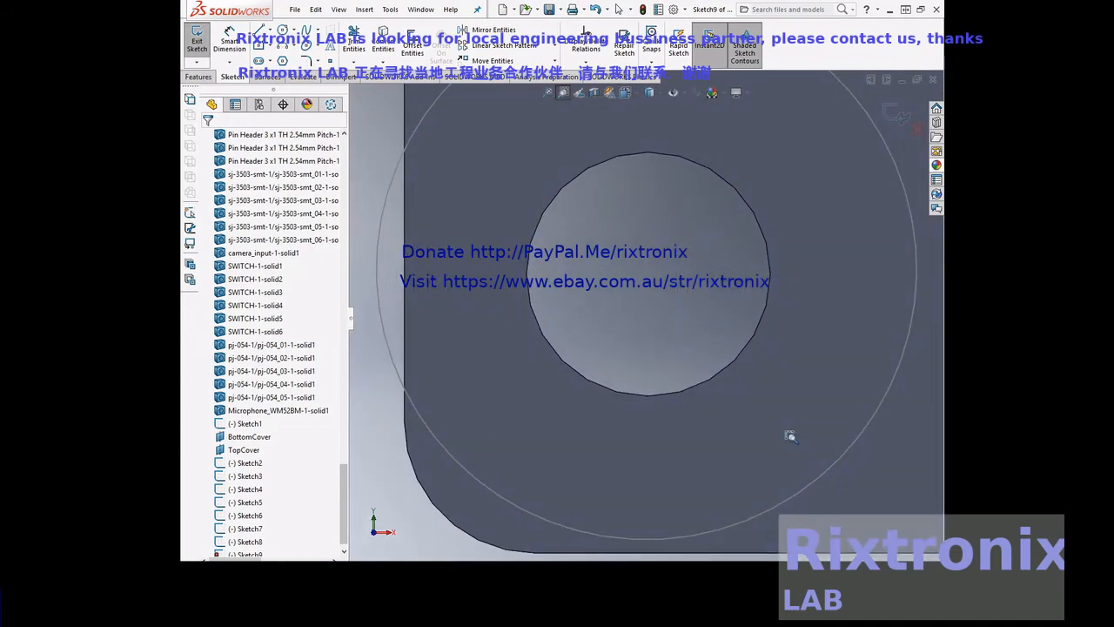
key(Escape)
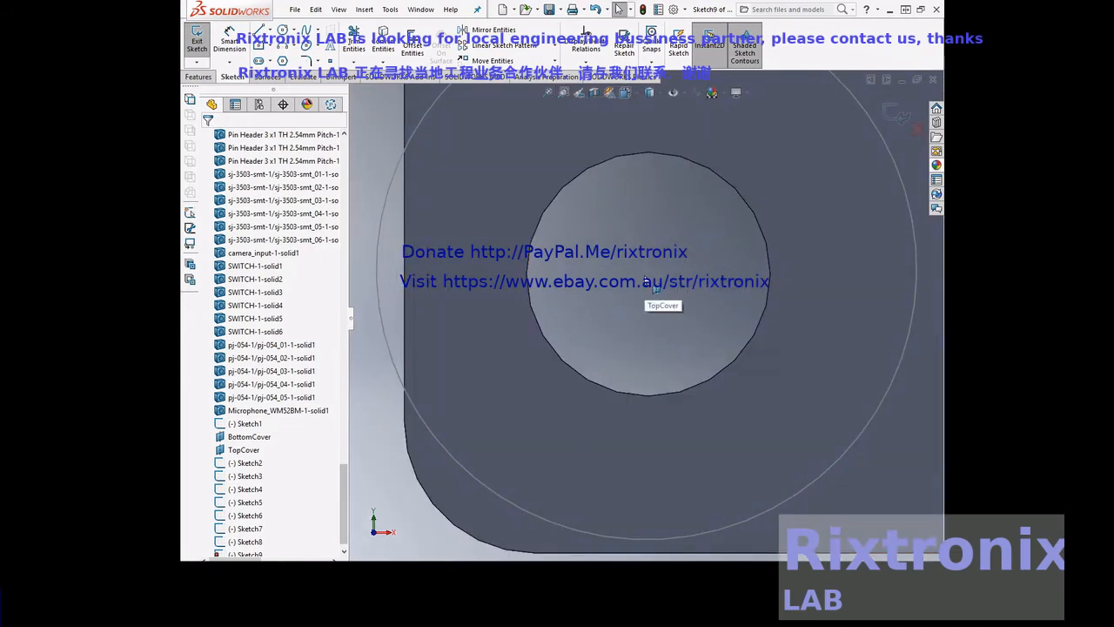
click(647, 280)
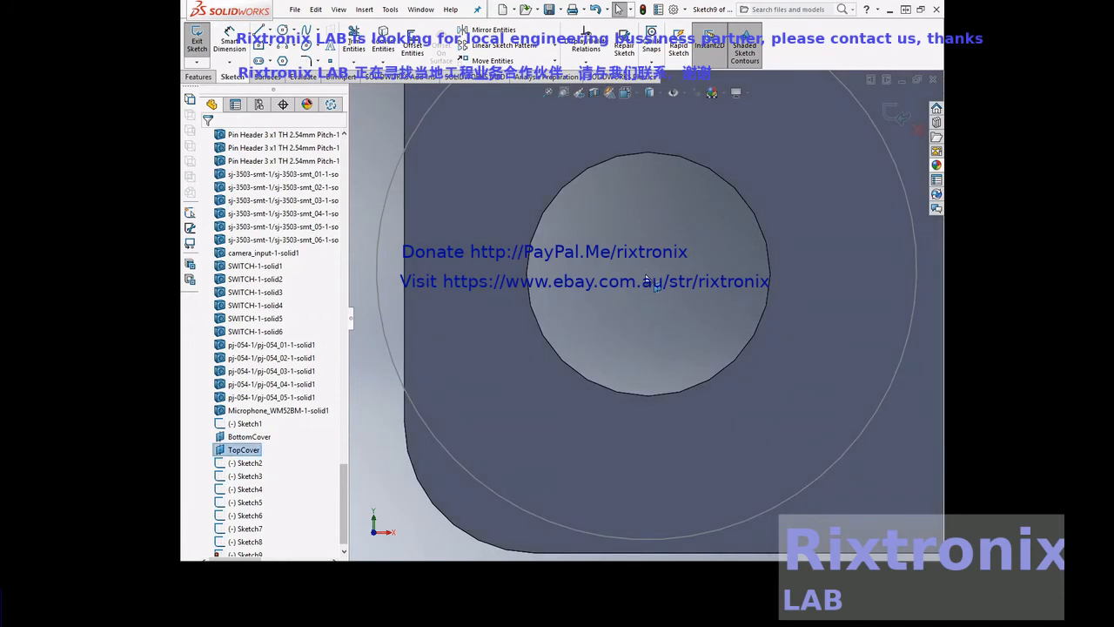
key(ctrl+v)
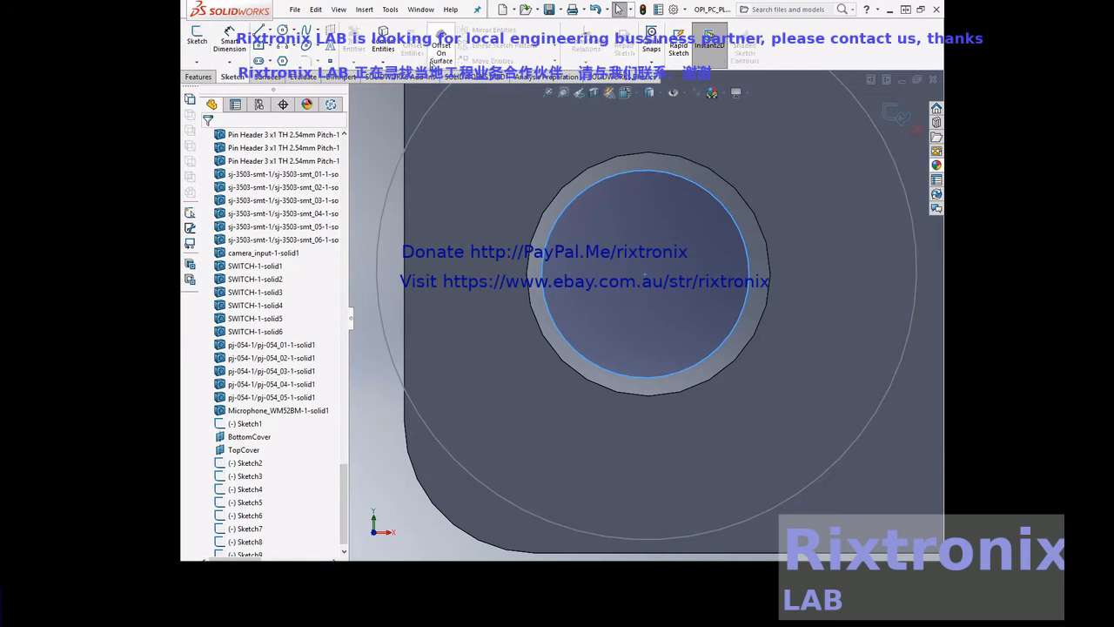
click(547, 94)
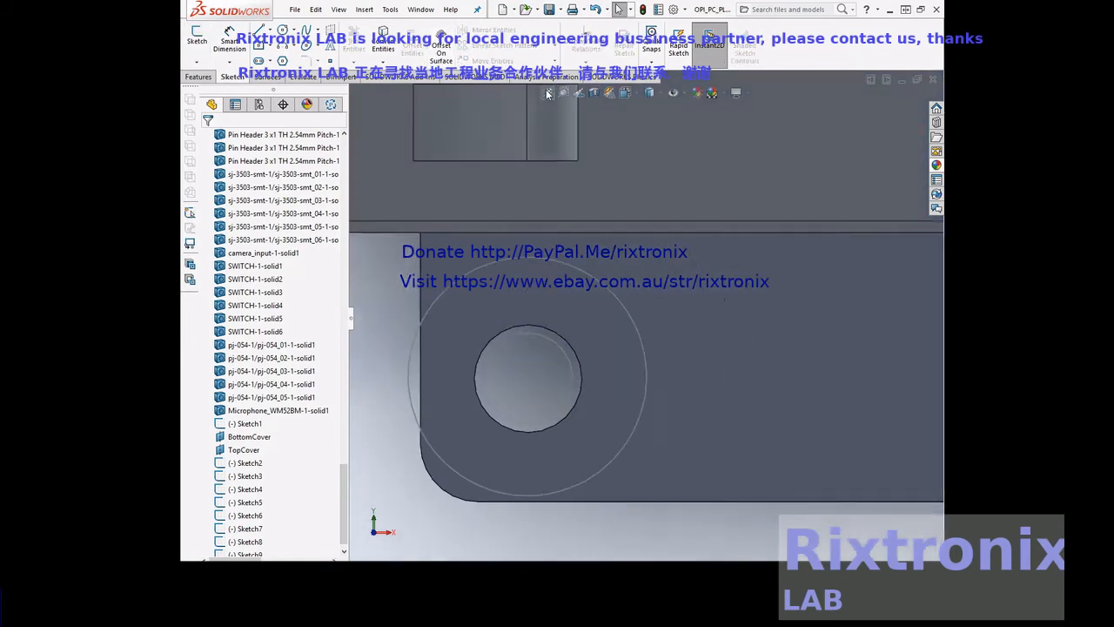
right_click(916, 296)
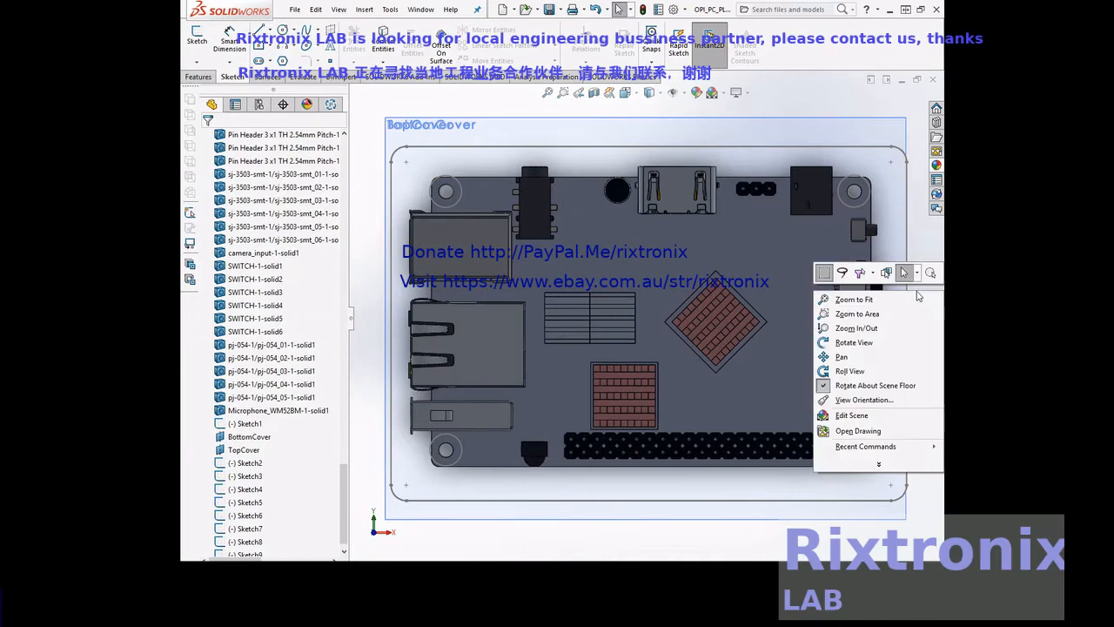
click(895, 344)
drag(895, 344, 905, 378)
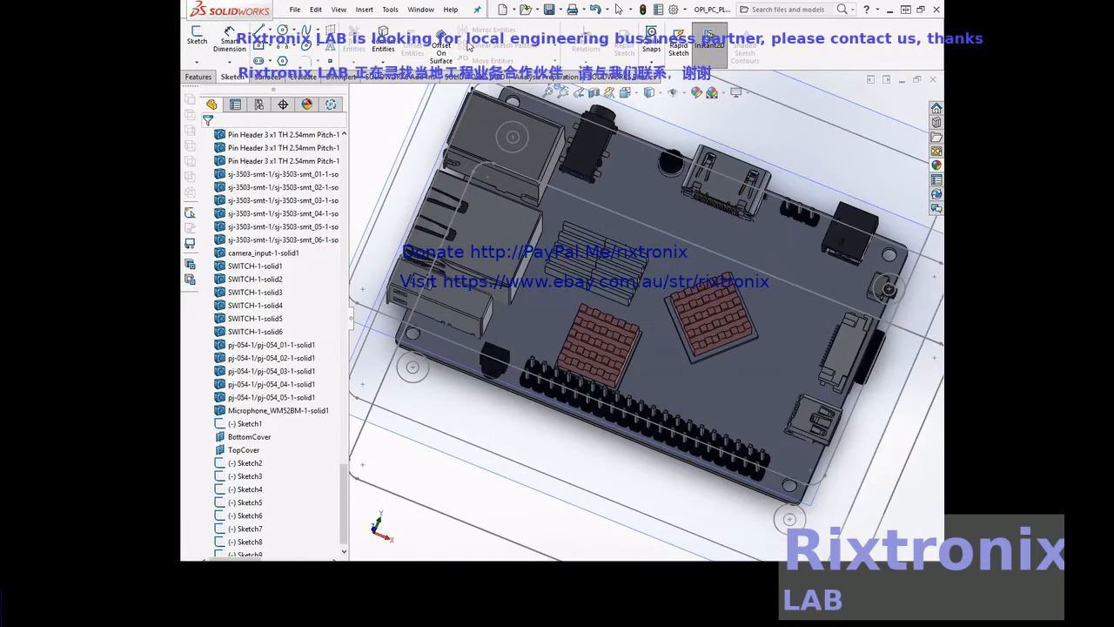
click(548, 93)
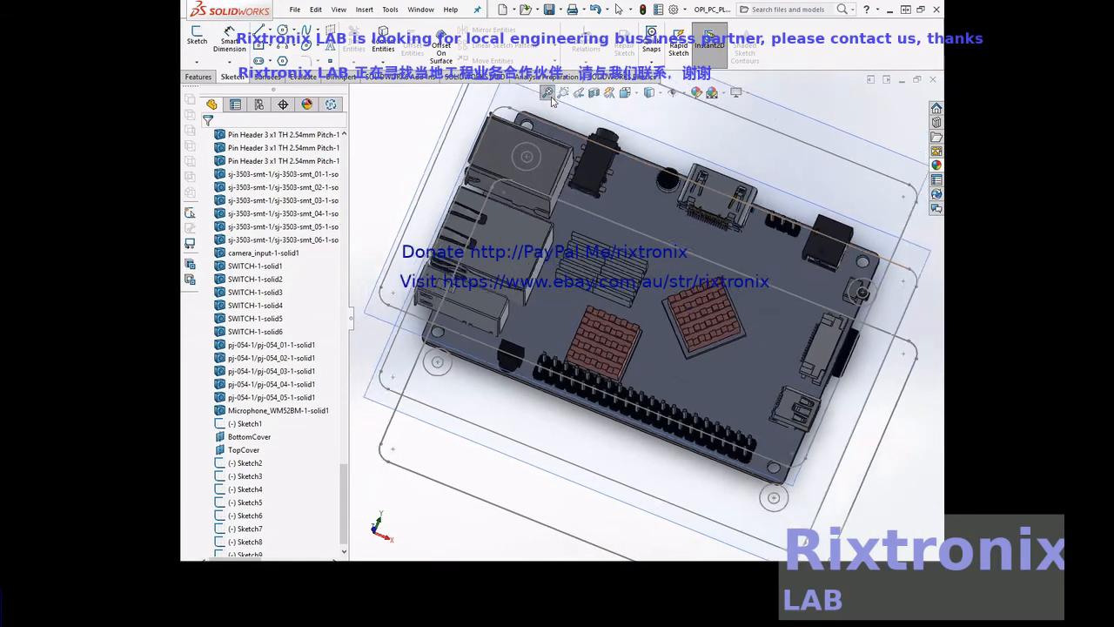
- In a new sketch on the BottomCover plane, draw a circle of radius about 3 centred on the casing outline's upper-left corner arc
click(262, 438)
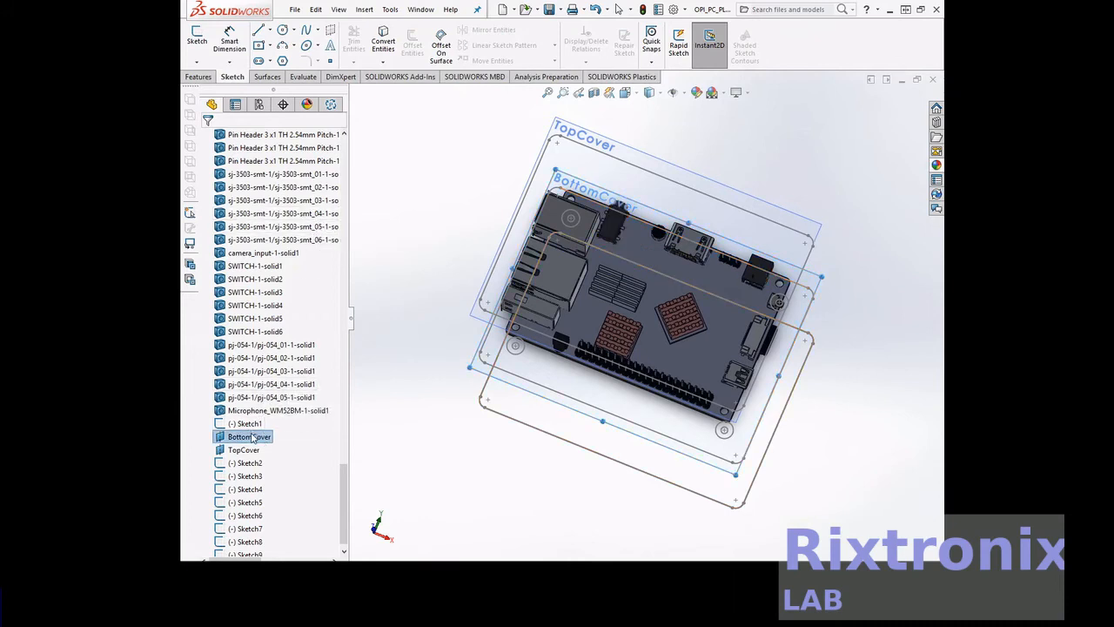
right_click(252, 438)
click(309, 353)
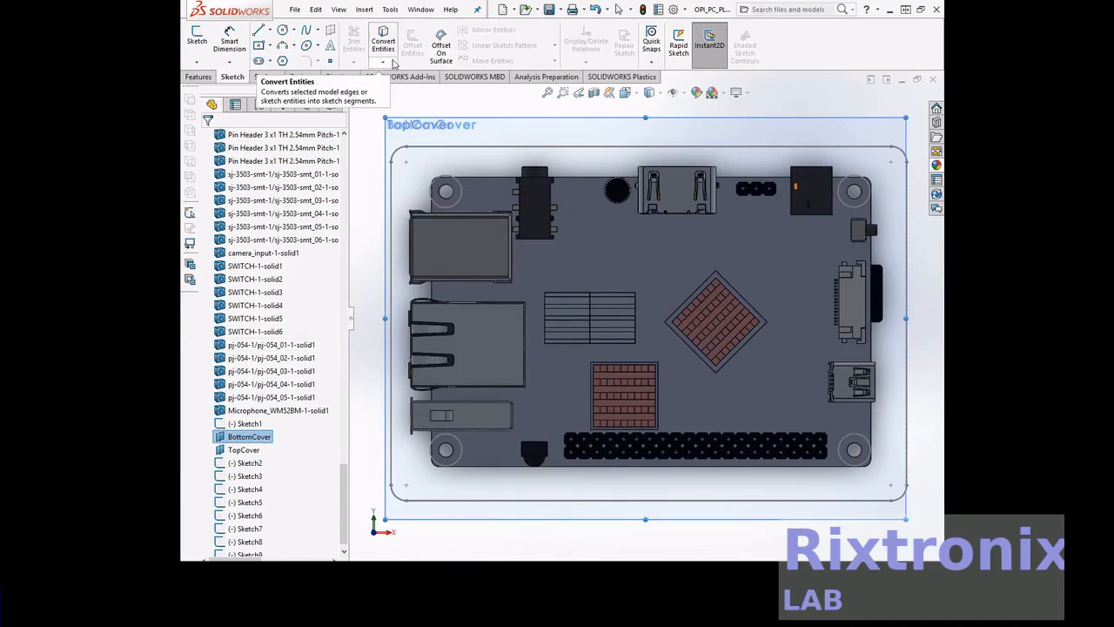
drag(356, 122, 488, 202)
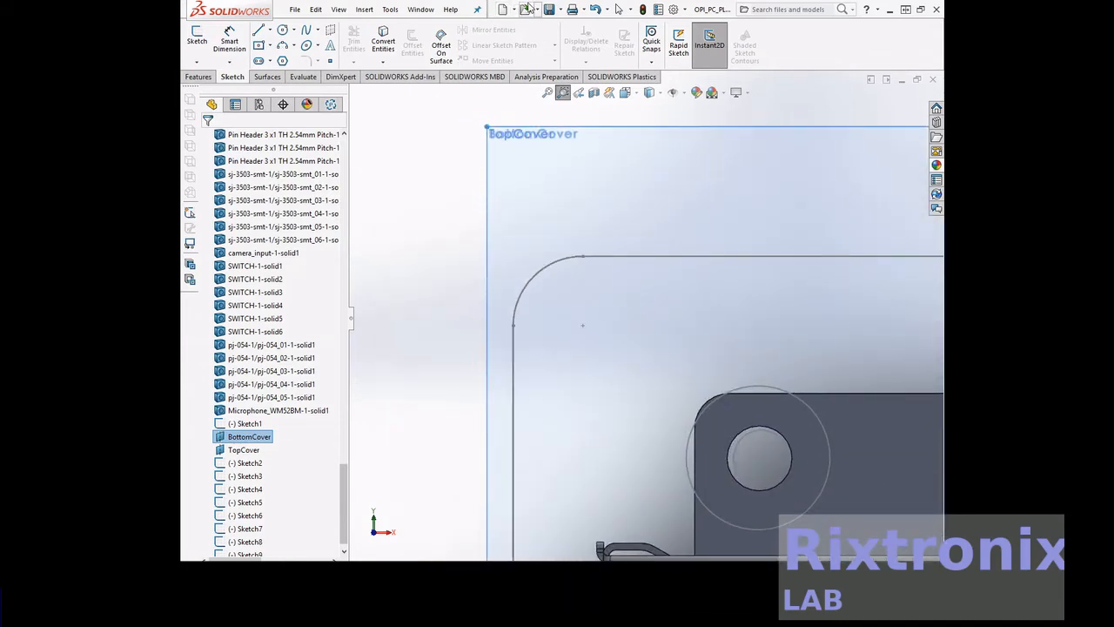
click(282, 29)
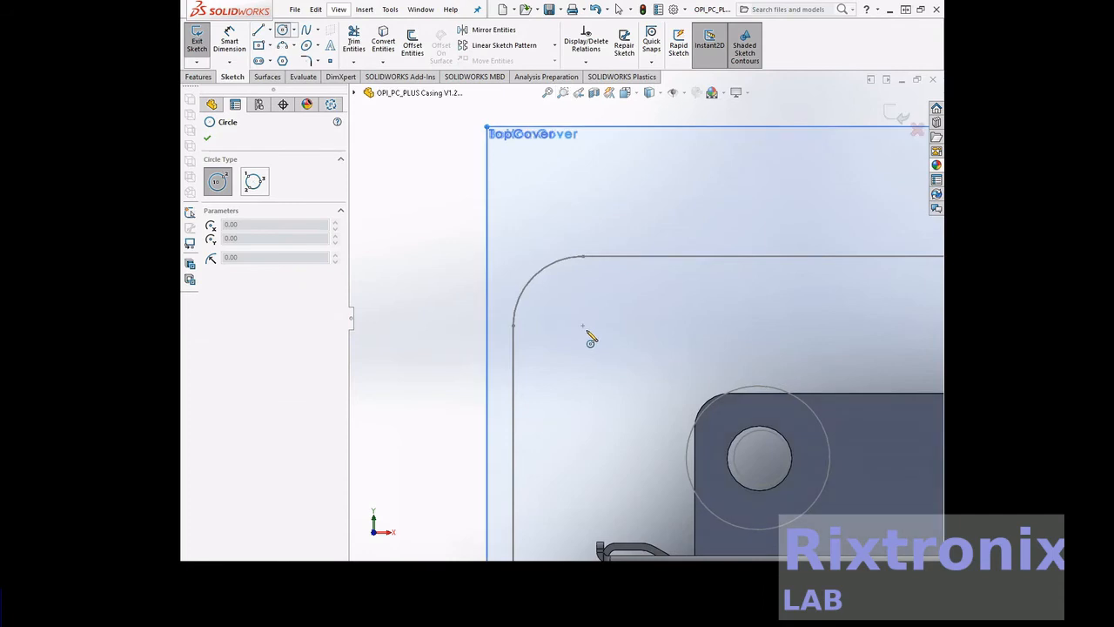
click(582, 327)
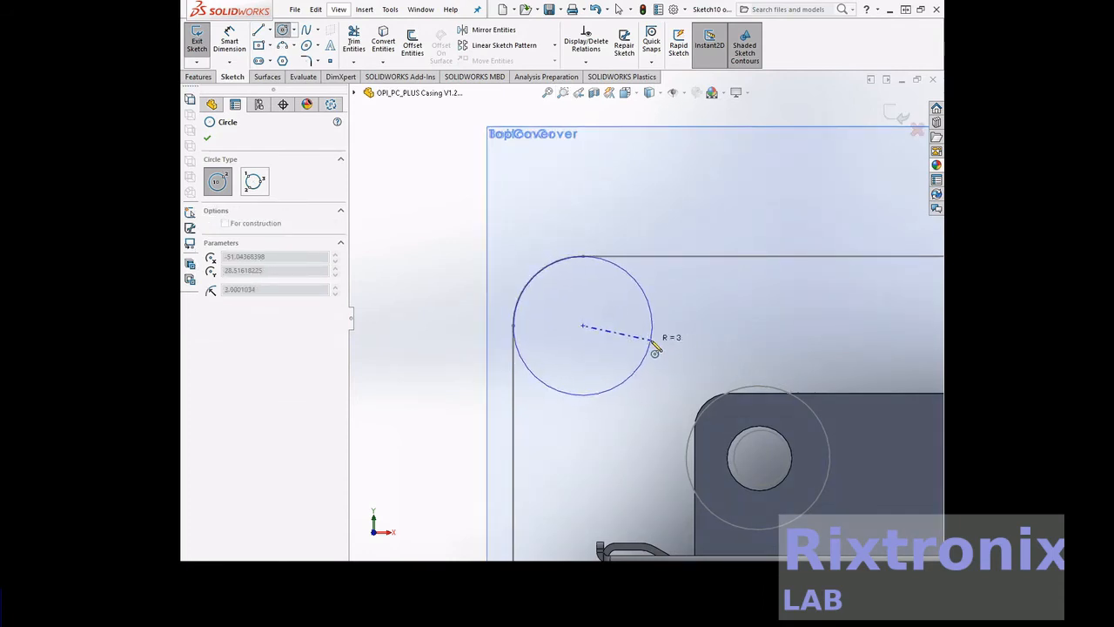
click(652, 341)
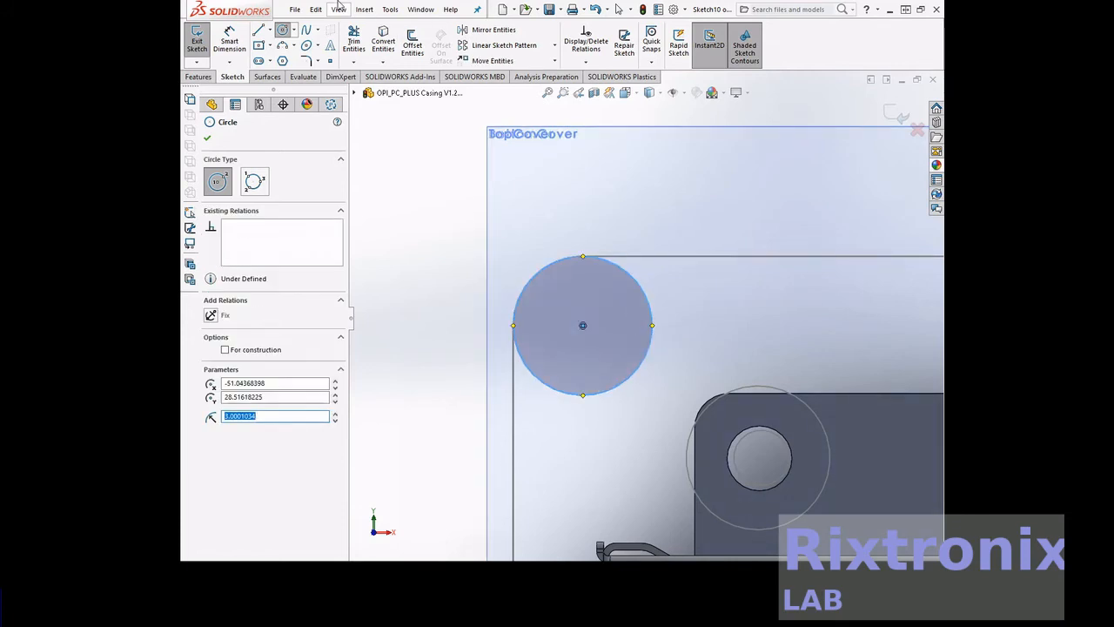
click(210, 139)
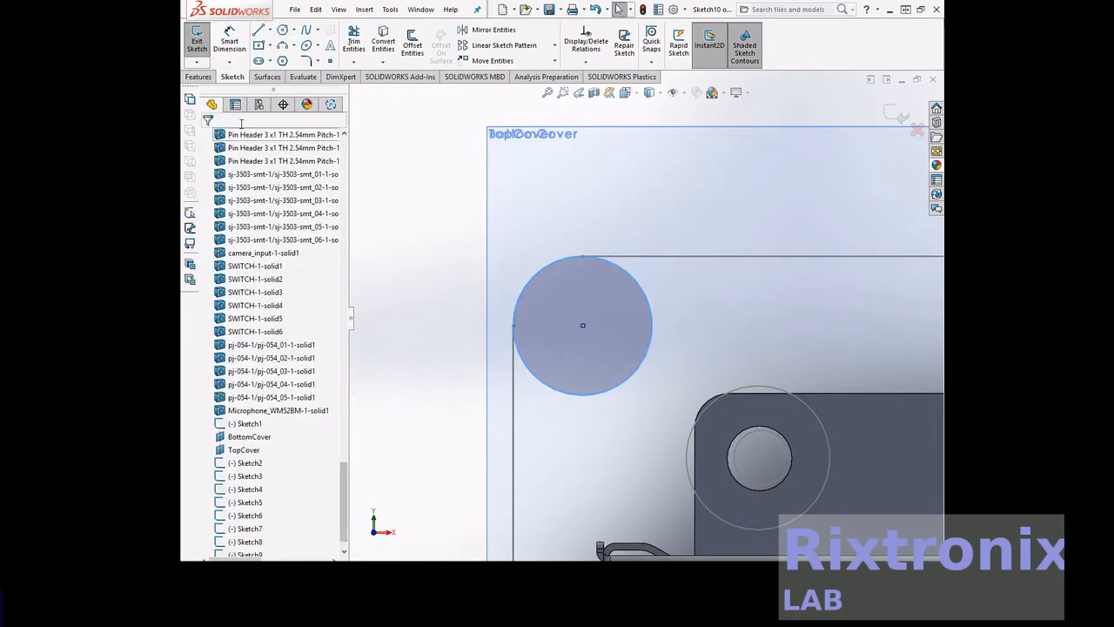
- Copy the corner circle and paste it centred on the casing outline's upper-right corner arc
click(316, 11)
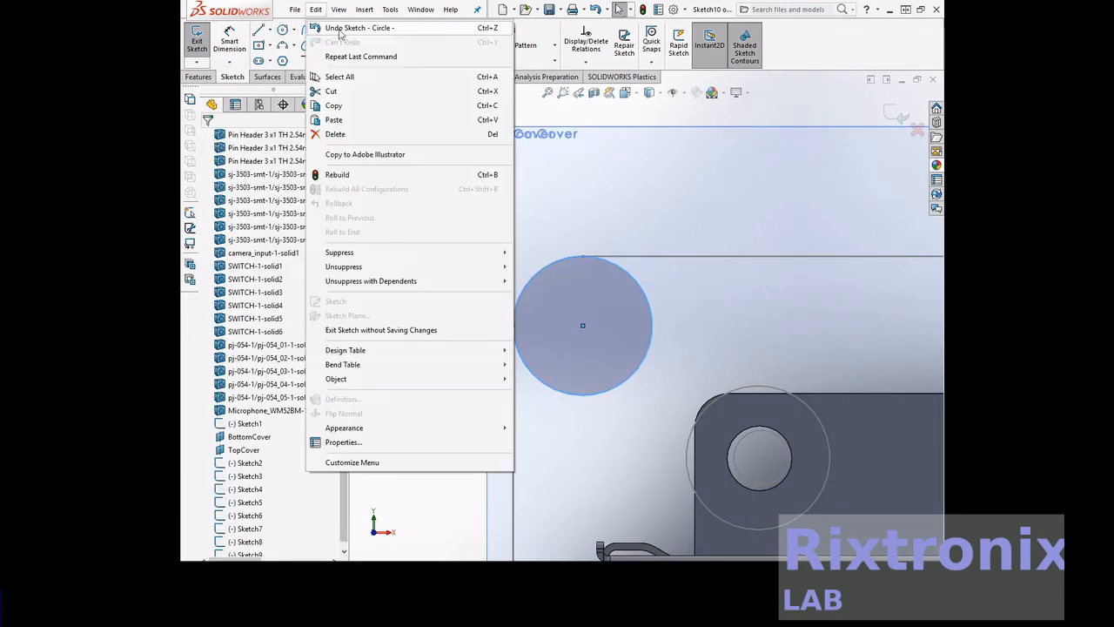
click(354, 107)
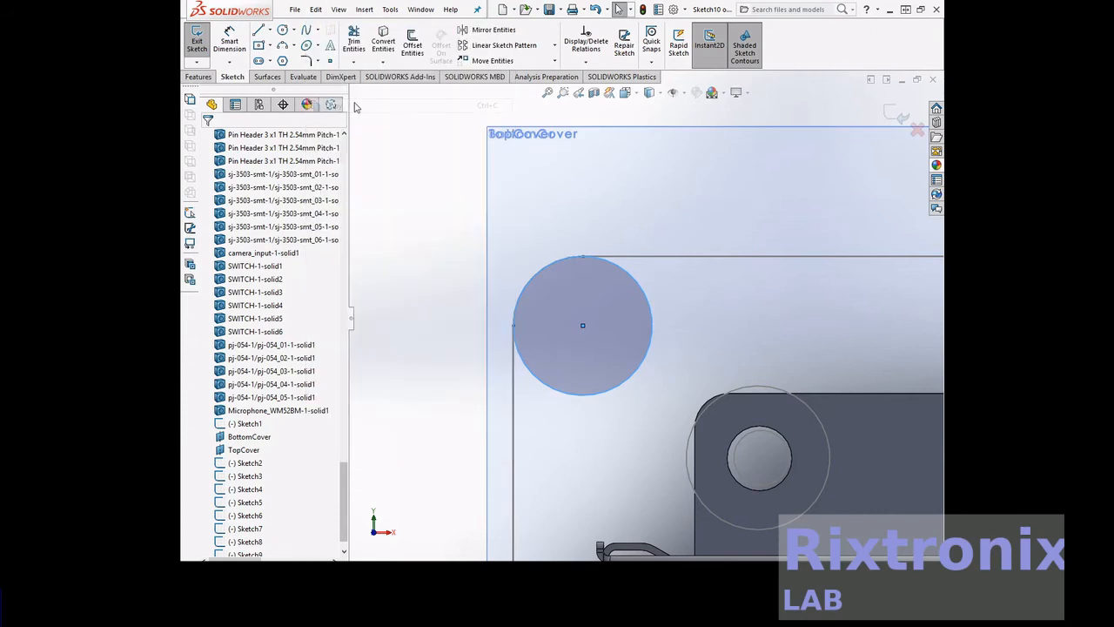
click(548, 93)
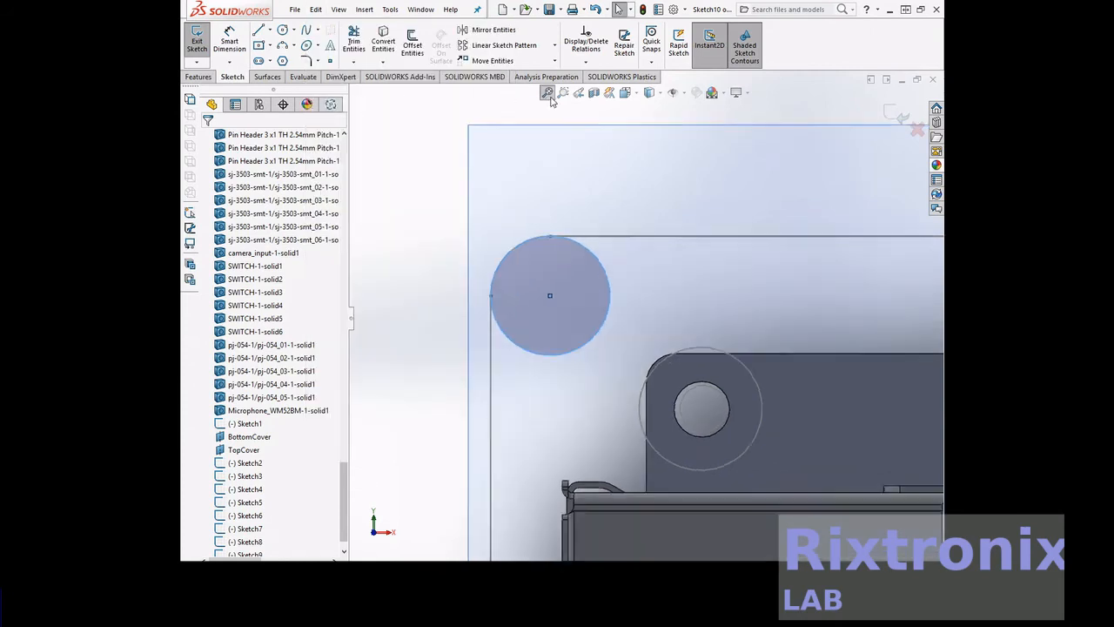
click(564, 92)
drag(870, 122, 922, 198)
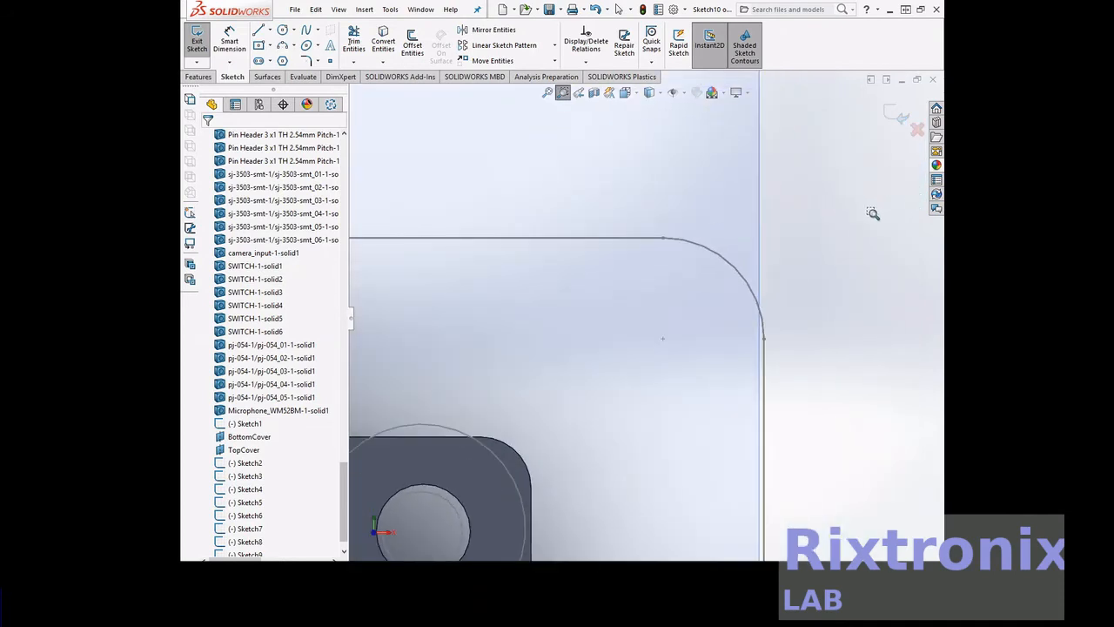
key(Escape)
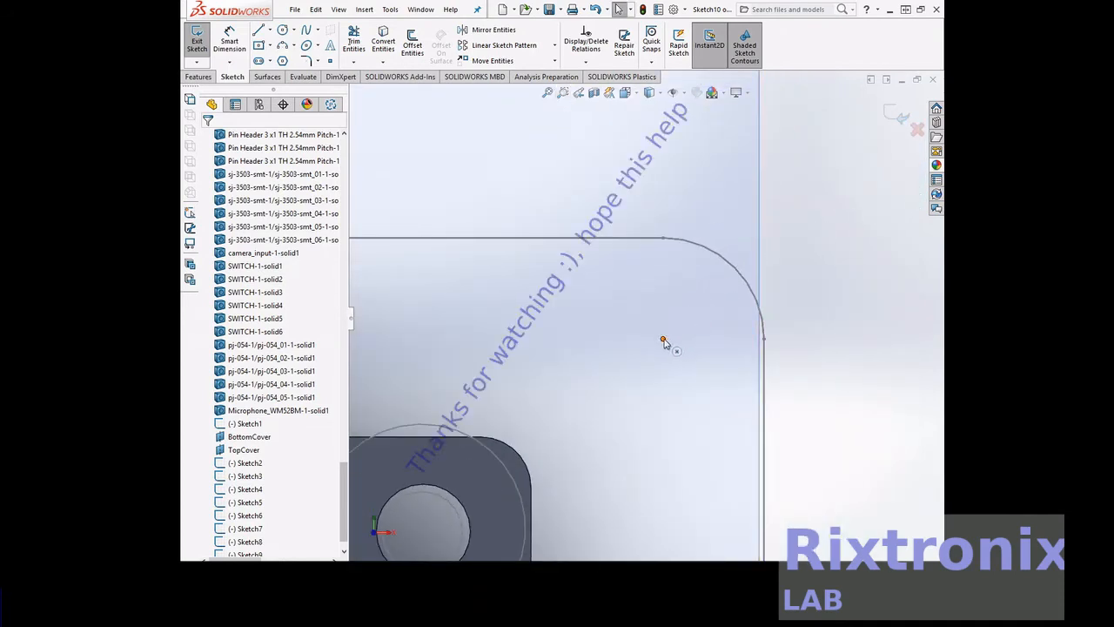
click(663, 339)
key(ctrl+v)
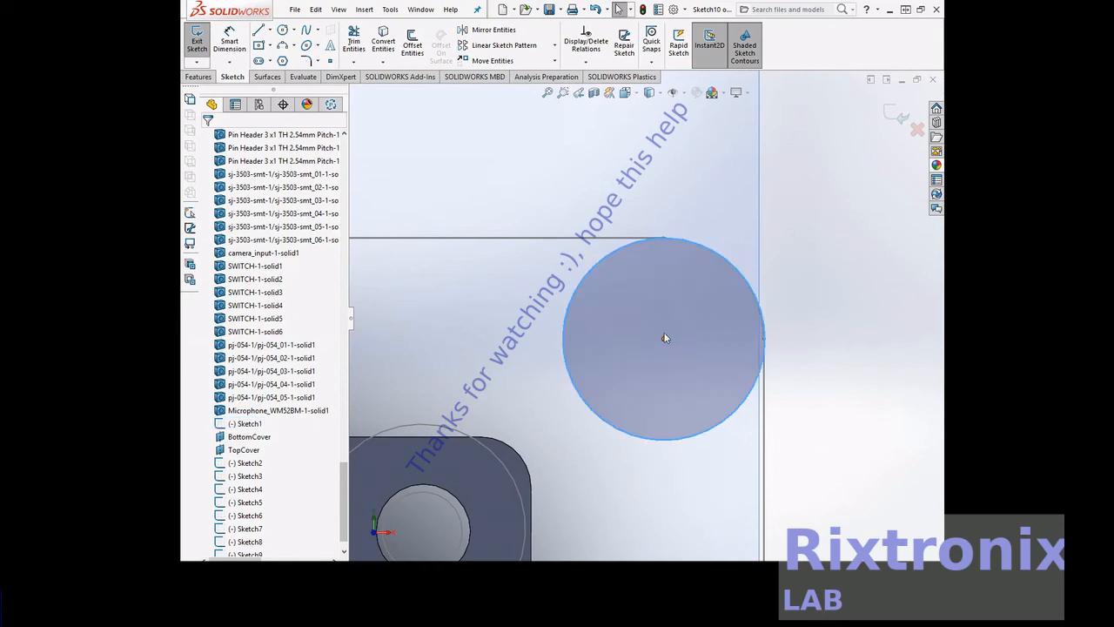
- Paste another copy of the corner circle centred on the casing outline's lower-right corner arc
click(547, 92)
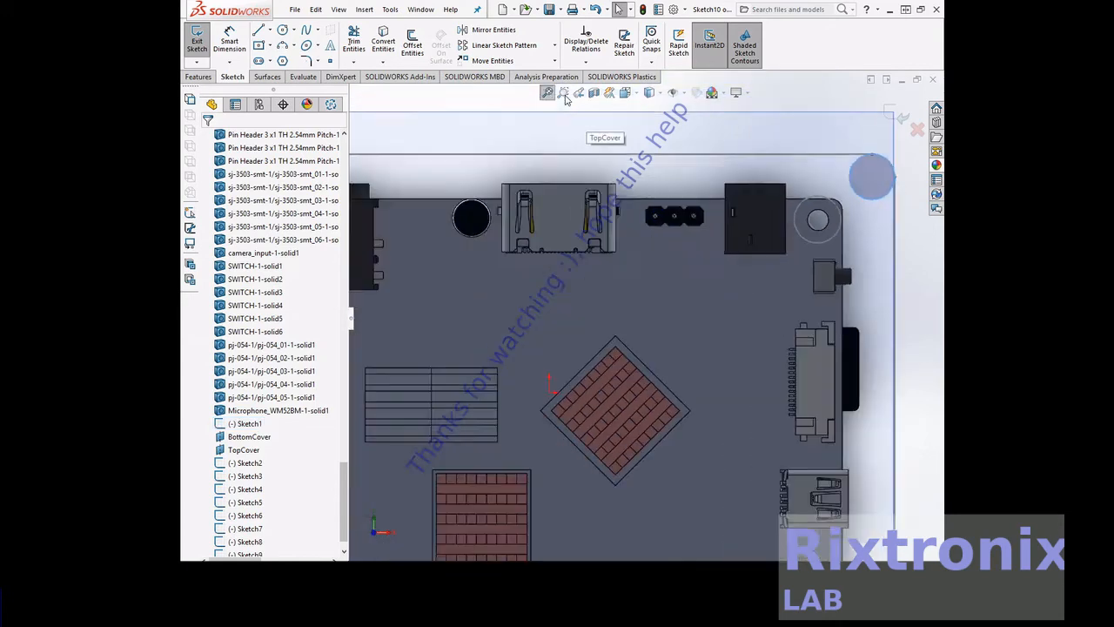
click(565, 96)
drag(924, 438, 864, 522)
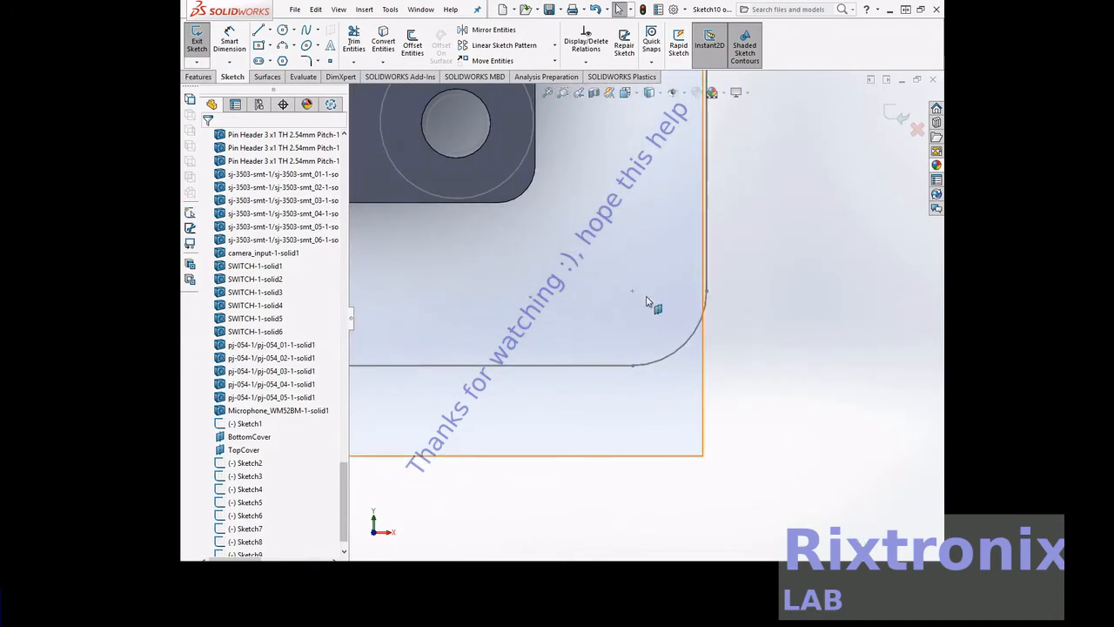
click(633, 290)
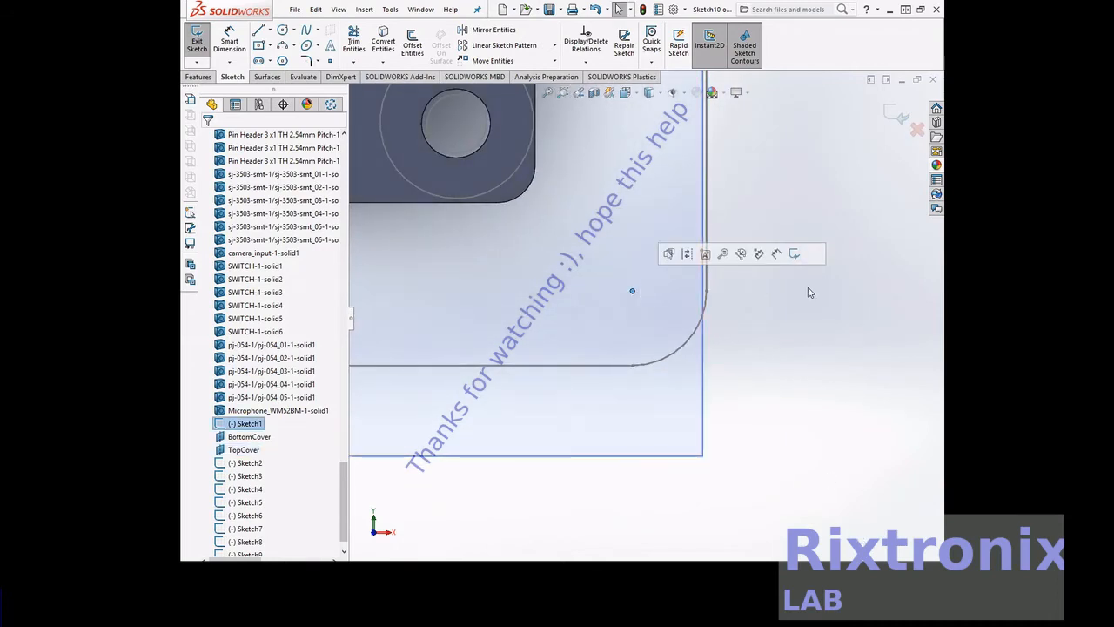
key(ctrl+z)
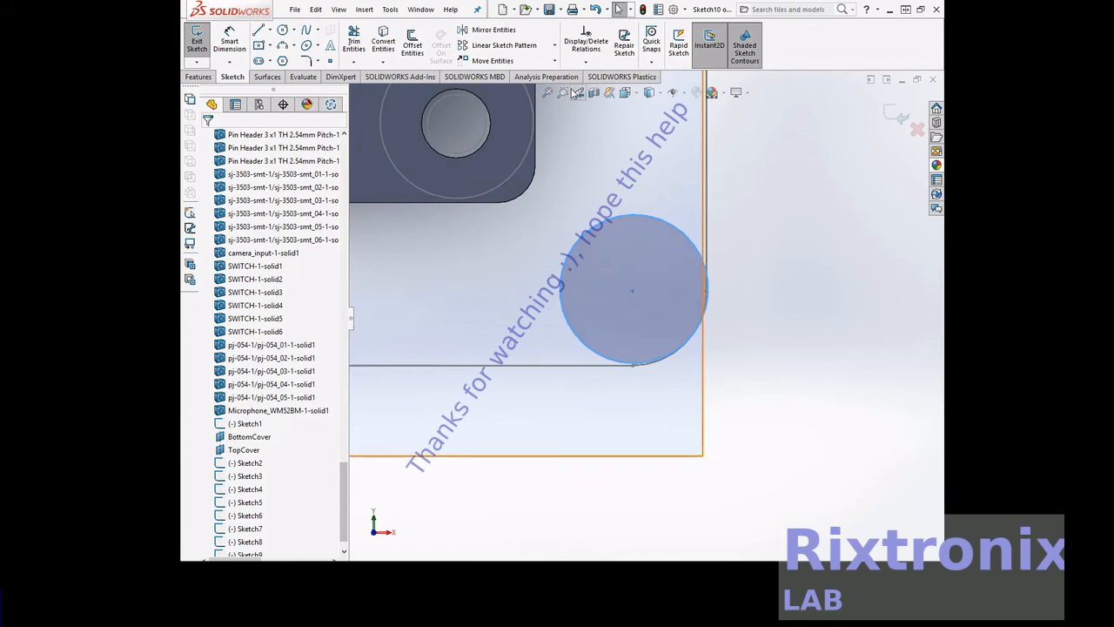
click(567, 94)
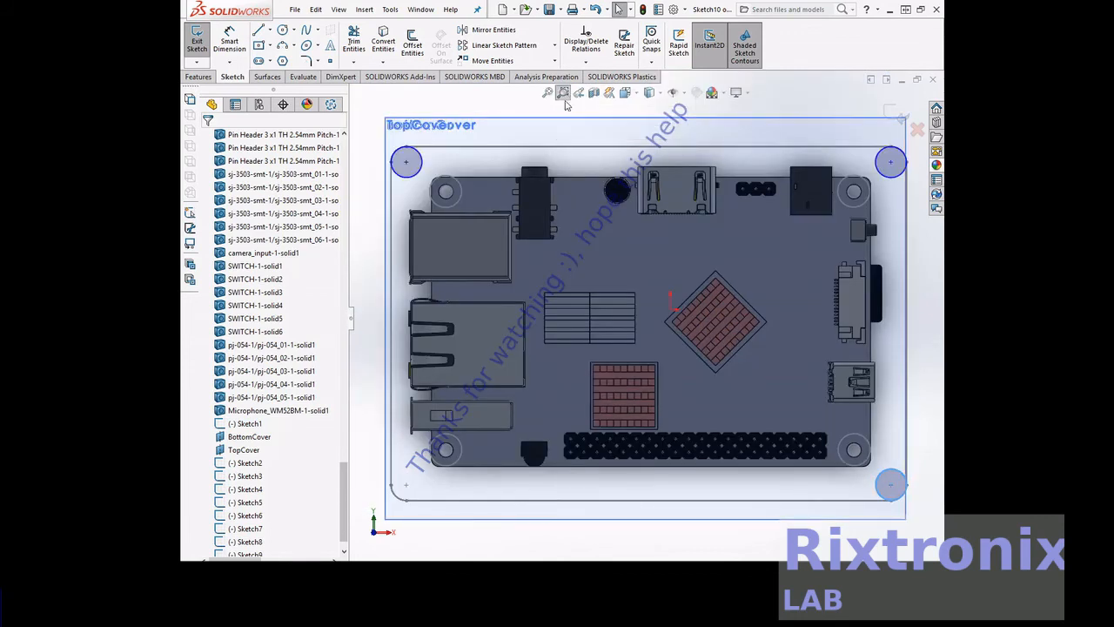